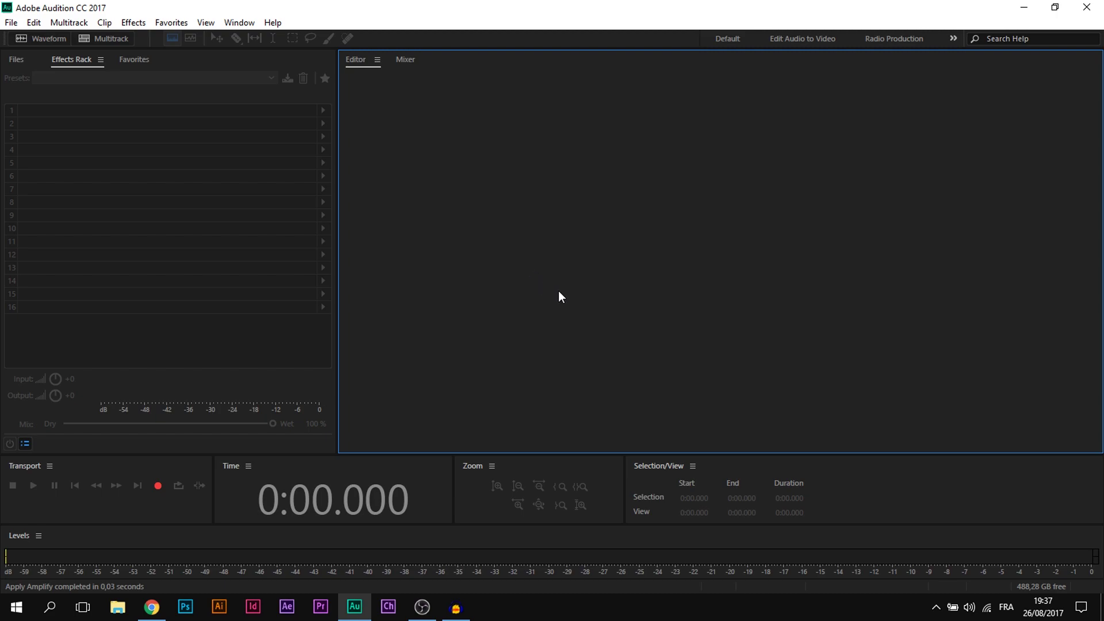
Open the audio recording Enregistrement.wav in the waveform editor.
click(11, 23)
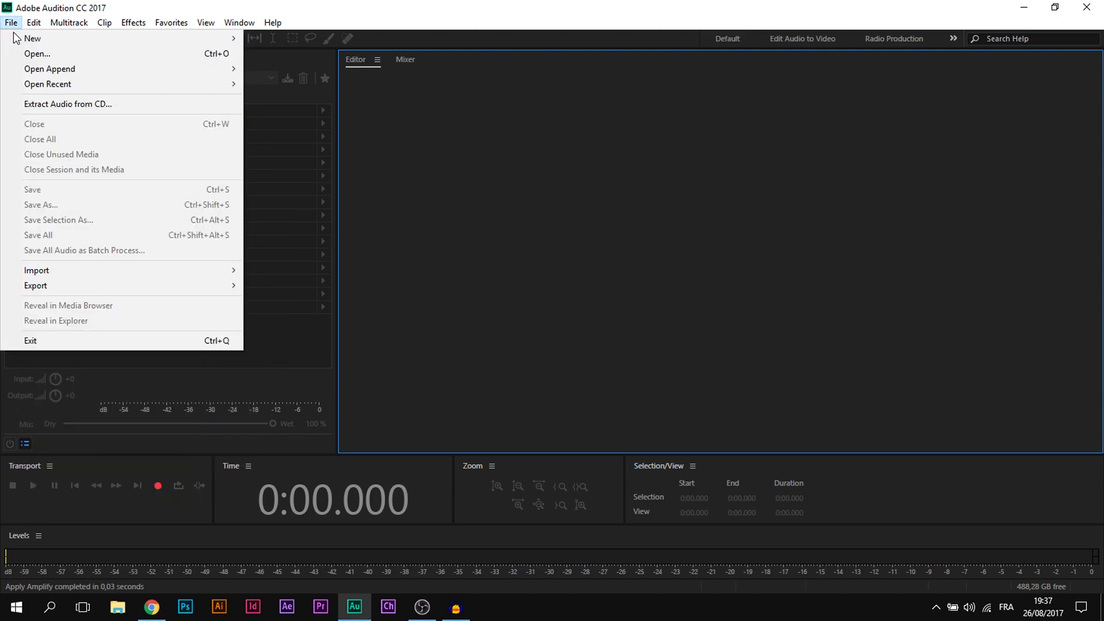
click(23, 50)
double_click(198, 151)
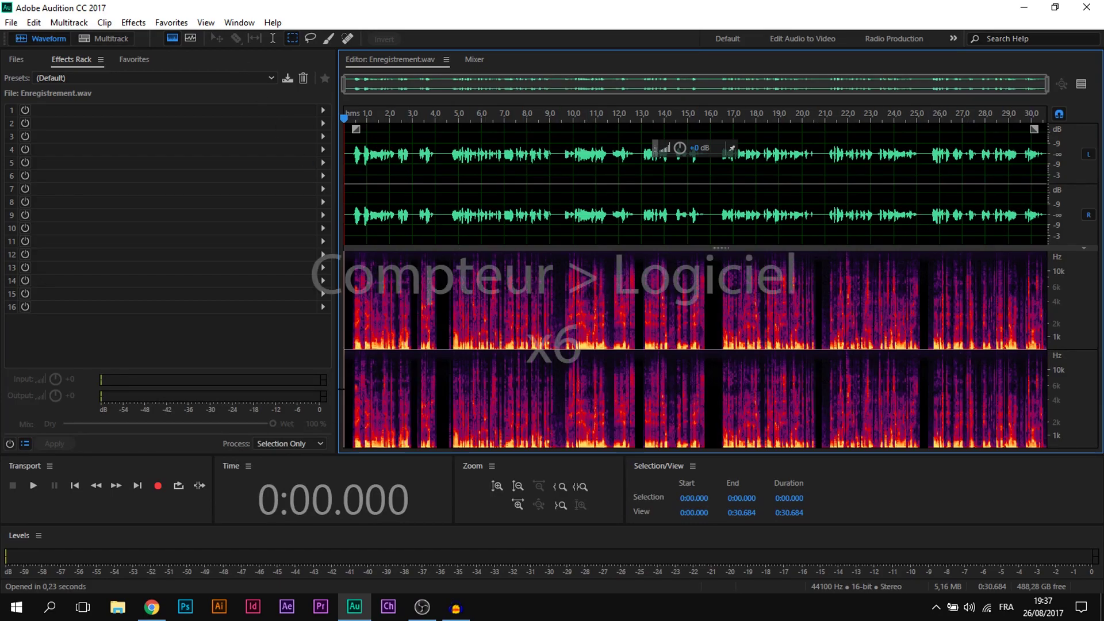
click(170, 38)
click(171, 38)
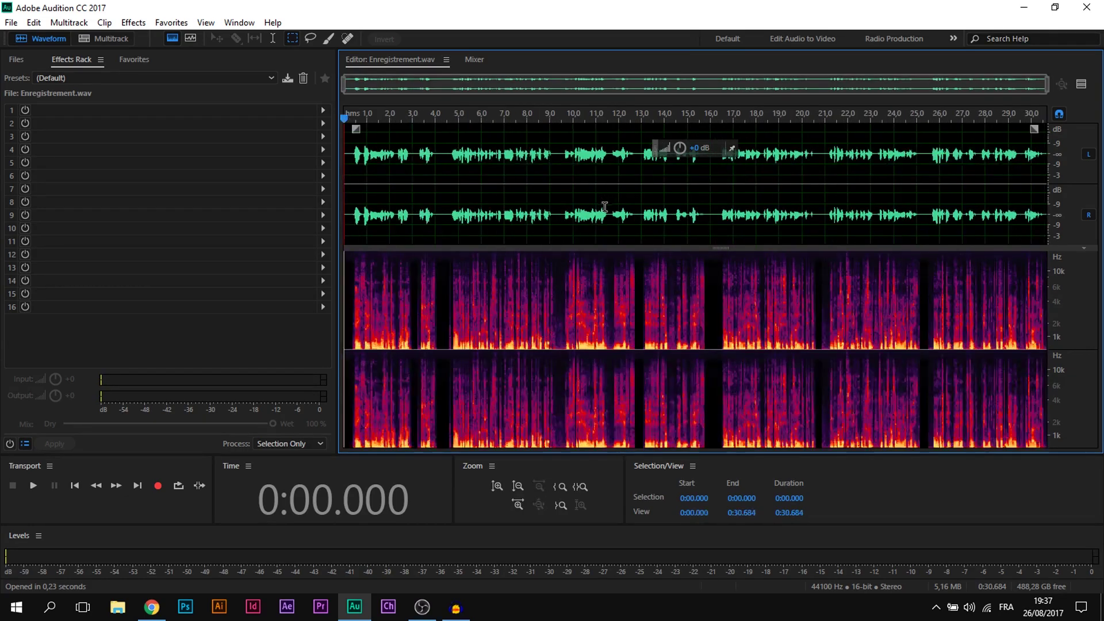
scroll(605, 325, up, 5)
scroll(605, 326, down, 5)
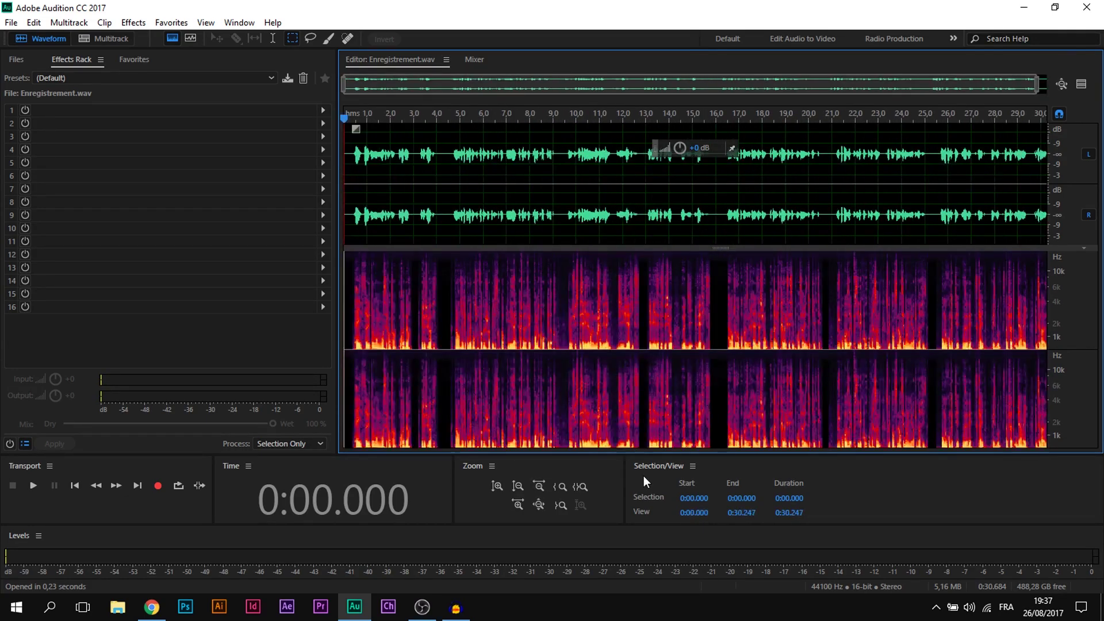
Resize the Transport, Time, Zoom and Selection/View panels so that Transport is wider and Selection/View narrower.
drag(625, 484, 868, 489)
click(455, 475)
click(450, 477)
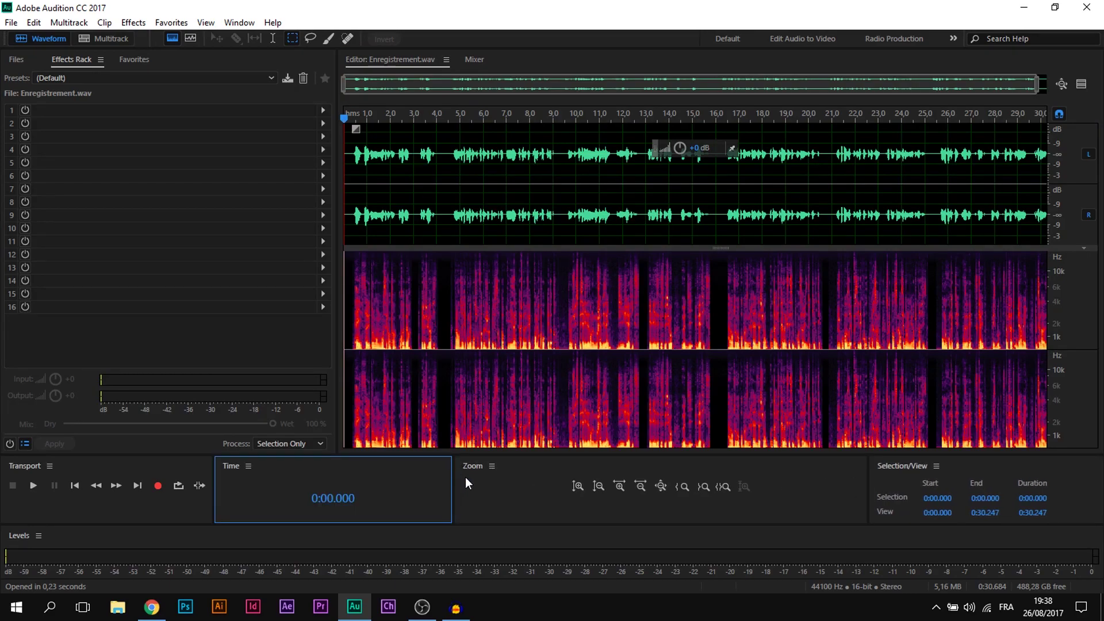
drag(216, 481, 454, 477)
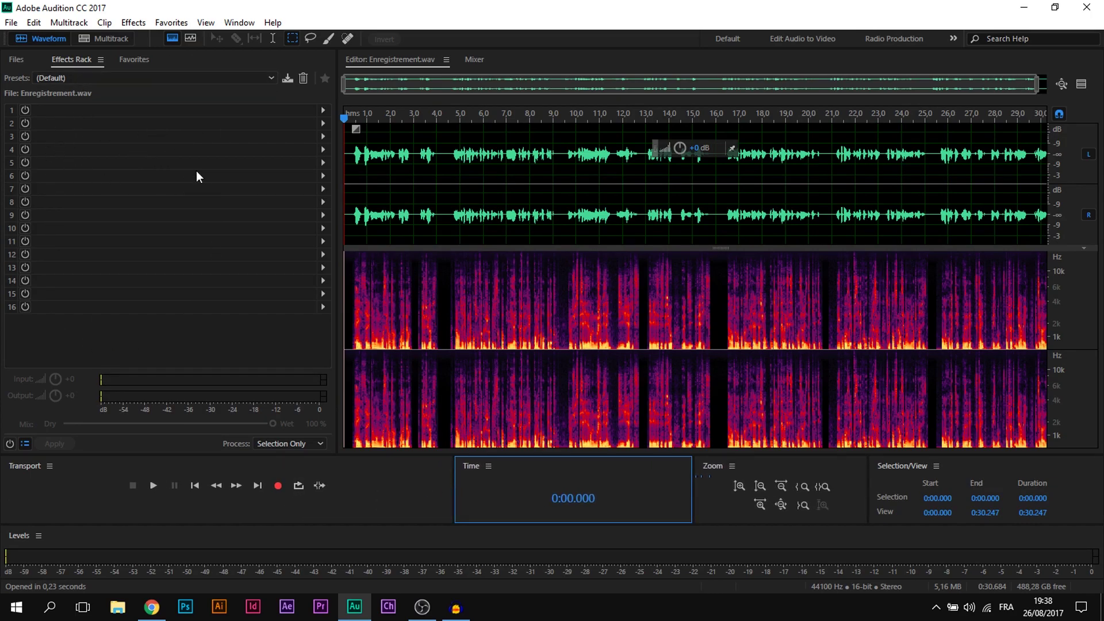
click(210, 78)
click(209, 78)
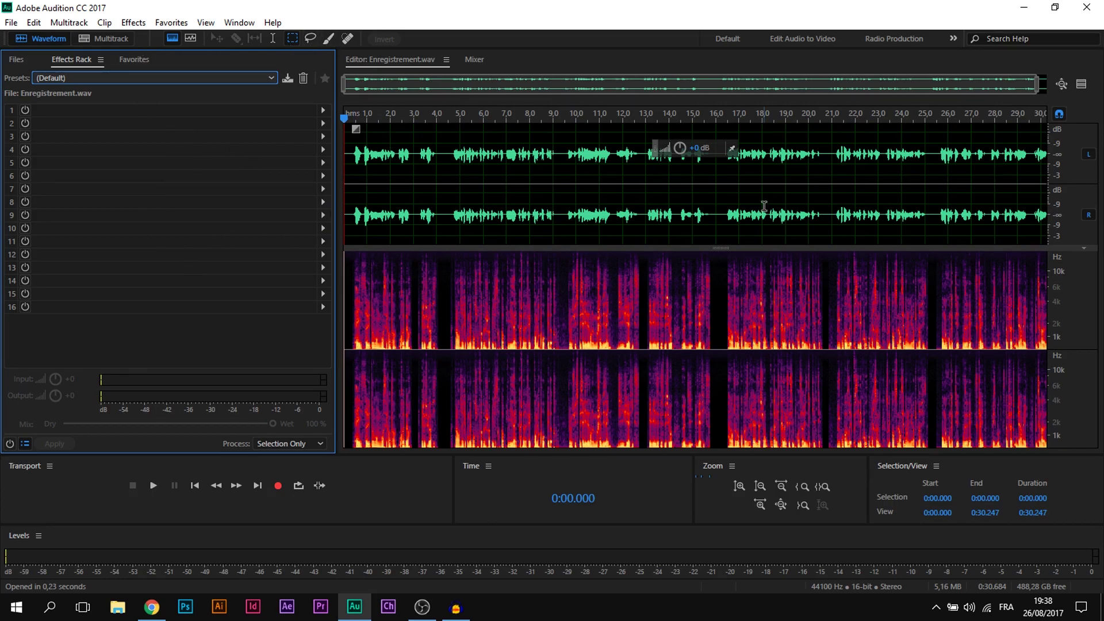
click(438, 168)
click(552, 297)
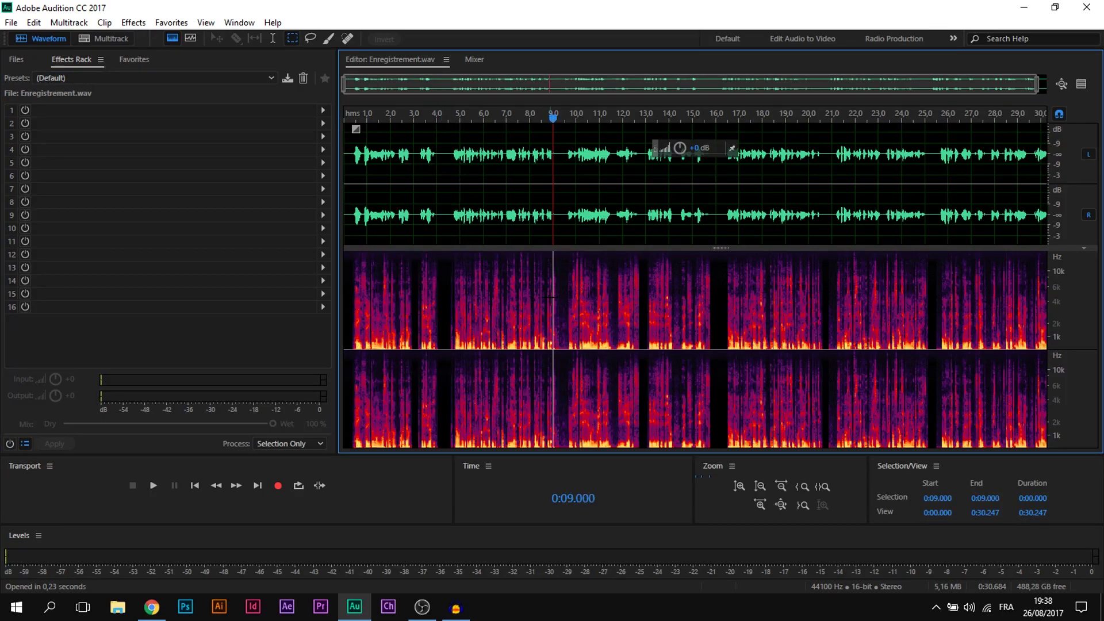
click(680, 327)
click(491, 188)
Play the recording from its start and stop the playback.
click(347, 173)
click(153, 485)
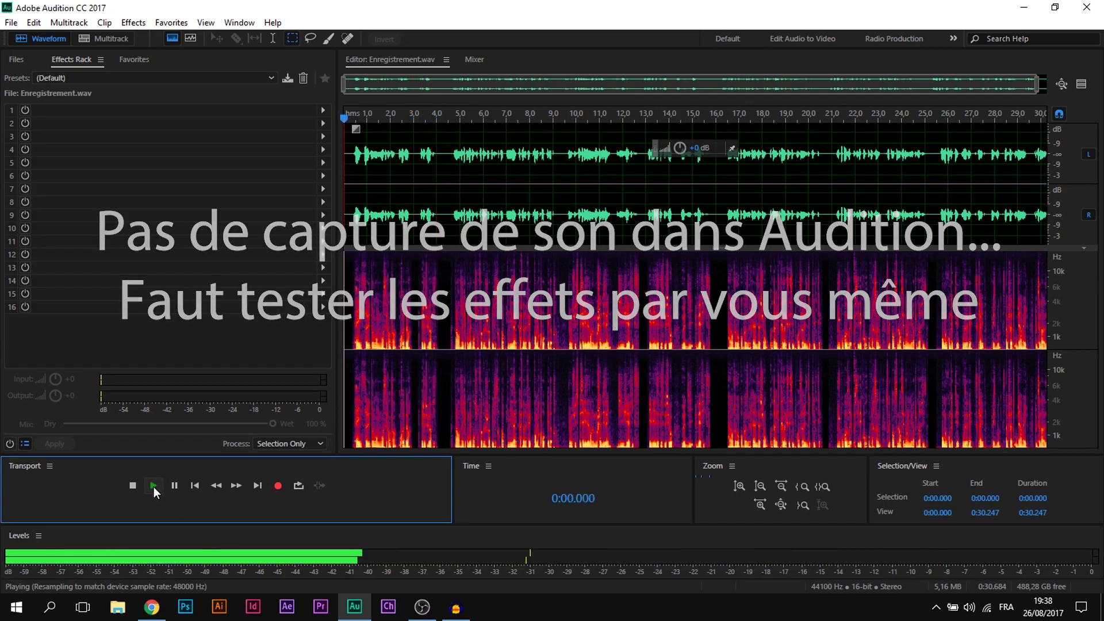
click(133, 485)
click(523, 183)
click(646, 217)
click(824, 208)
click(566, 206)
click(378, 215)
click(563, 205)
click(645, 207)
click(831, 206)
click(923, 190)
click(772, 192)
click(563, 201)
click(404, 200)
click(562, 213)
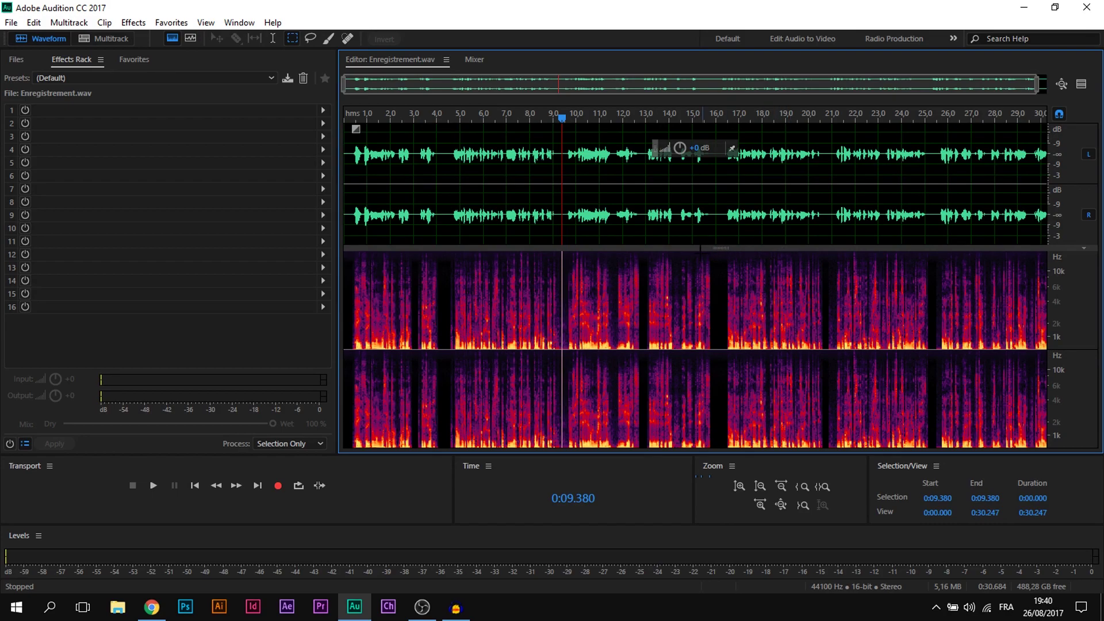
click(505, 178)
click(441, 210)
drag(963, 180, 451, 180)
click(436, 190)
click(395, 195)
click(506, 201)
click(738, 201)
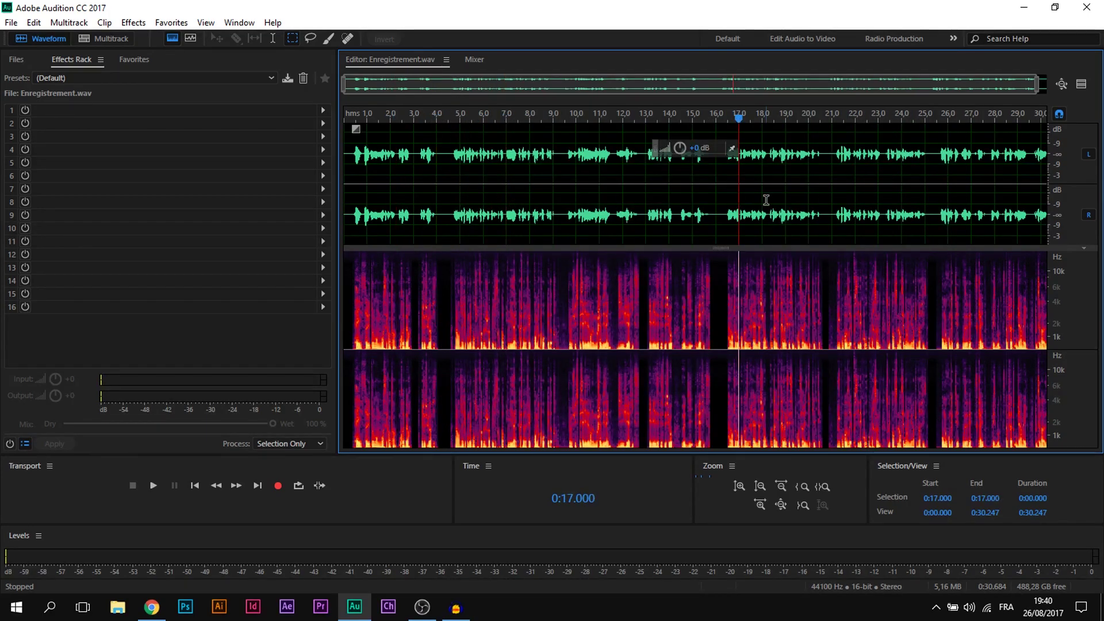
click(845, 184)
click(552, 210)
click(412, 209)
drag(366, 207, 871, 211)
click(891, 207)
drag(1001, 198, 587, 207)
click(585, 208)
click(466, 211)
drag(414, 210, 835, 201)
click(833, 211)
drag(918, 205, 562, 205)
drag(403, 211, 725, 224)
click(949, 239)
drag(971, 222, 587, 213)
click(584, 212)
drag(404, 211, 483, 212)
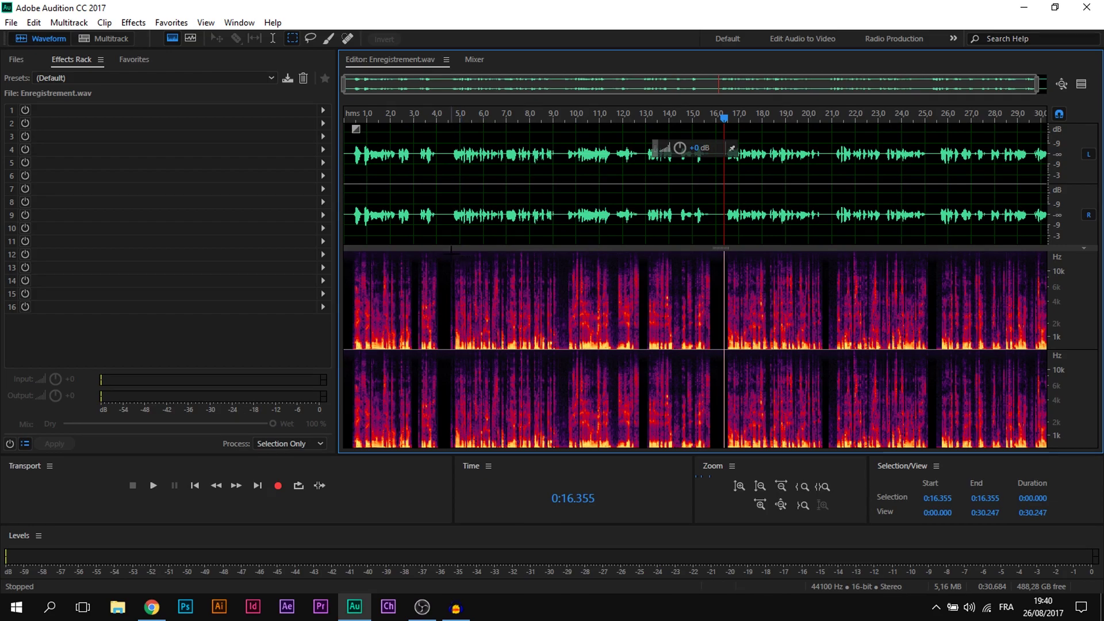
click(460, 206)
click(402, 178)
click(636, 195)
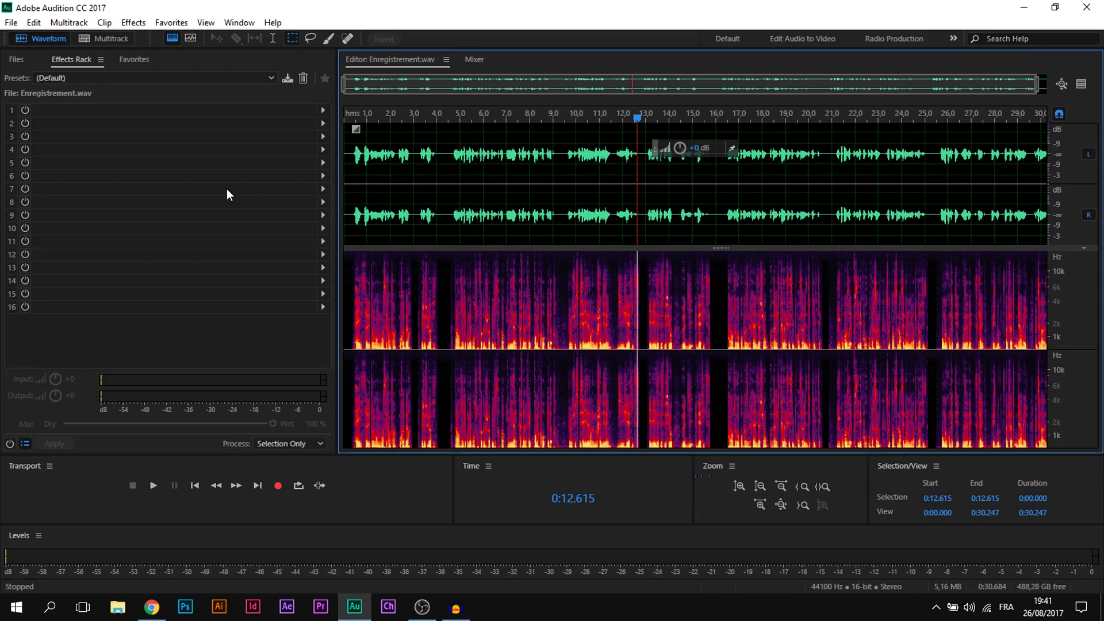
Return the playhead to the start and preview the first few seconds of the recording.
click(357, 189)
click(344, 177)
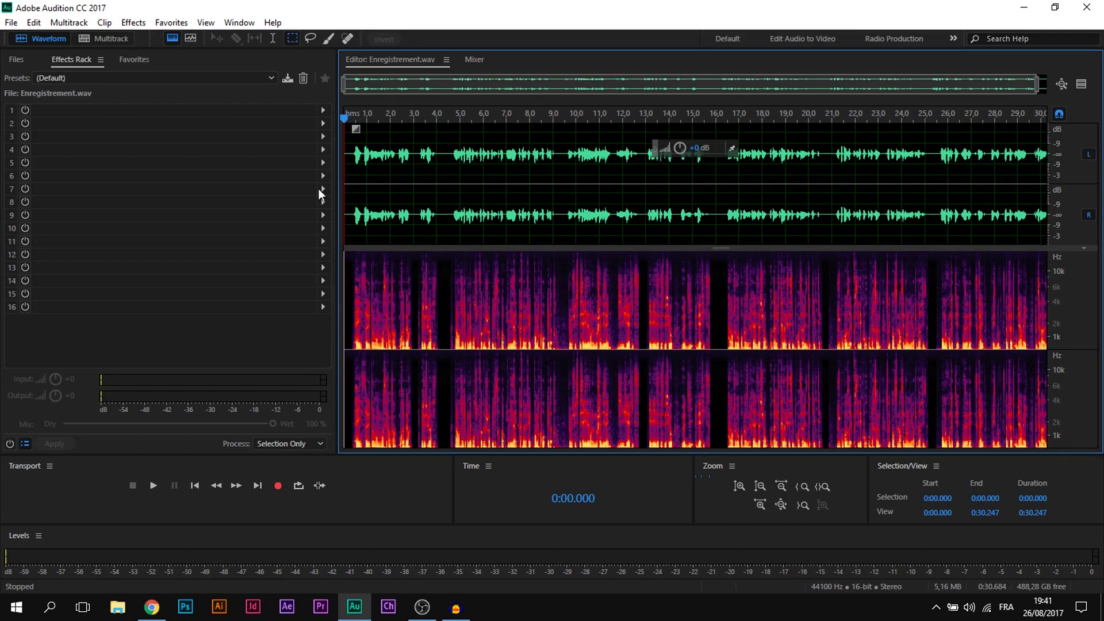
click(153, 485)
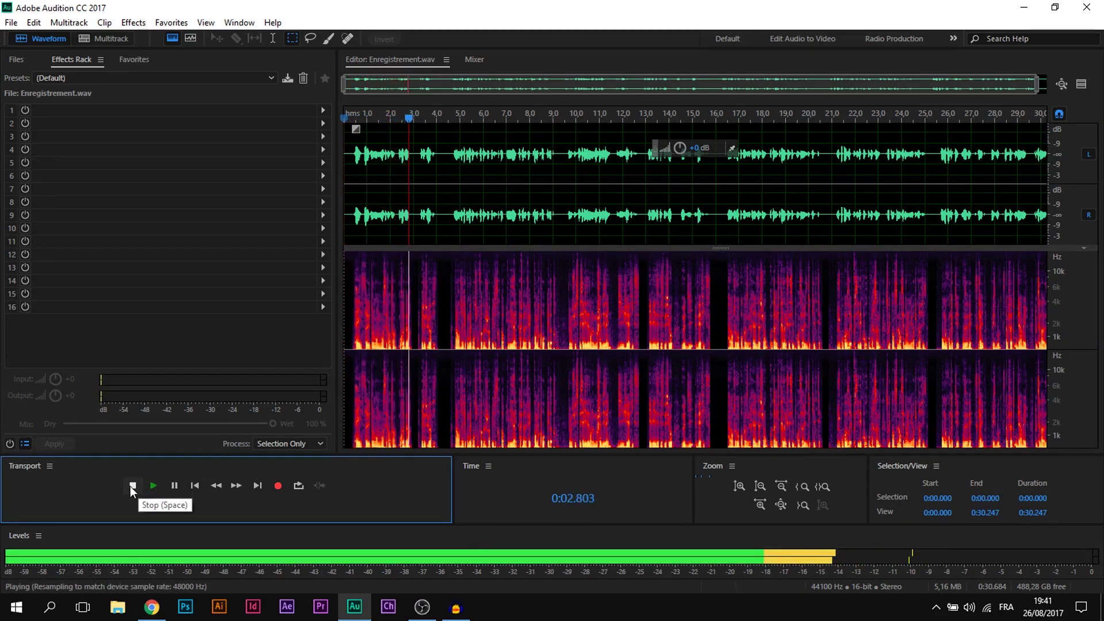
click(131, 485)
Move the floating volume control over the start of the spectral display, pin it, and adjust the level of the entire recording.
drag(692, 150, 371, 258)
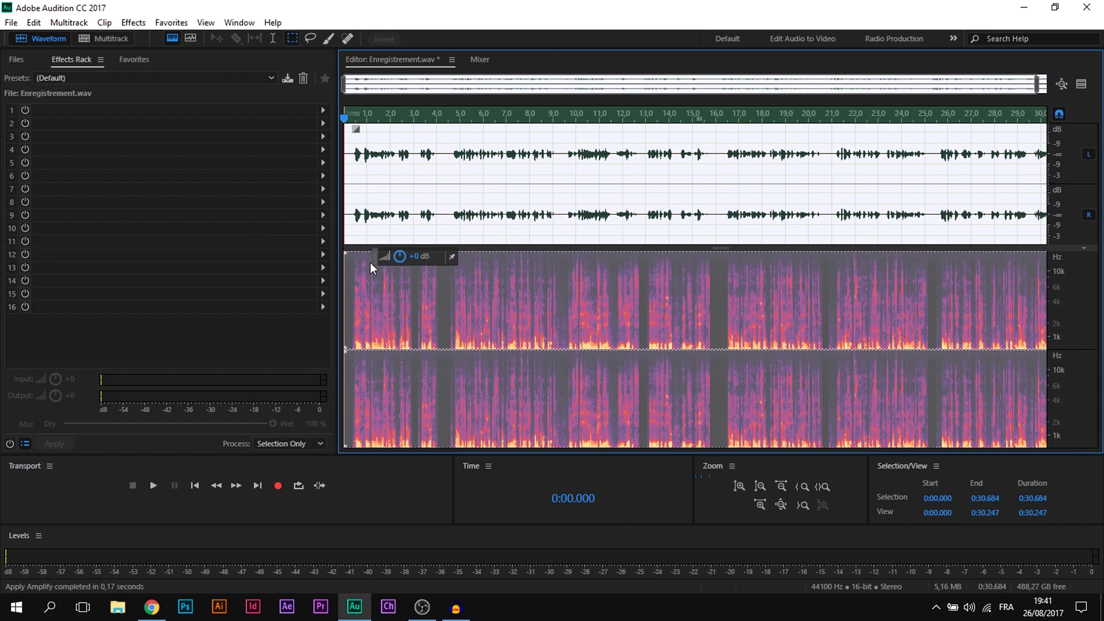
click(367, 260)
key(ctrl+a)
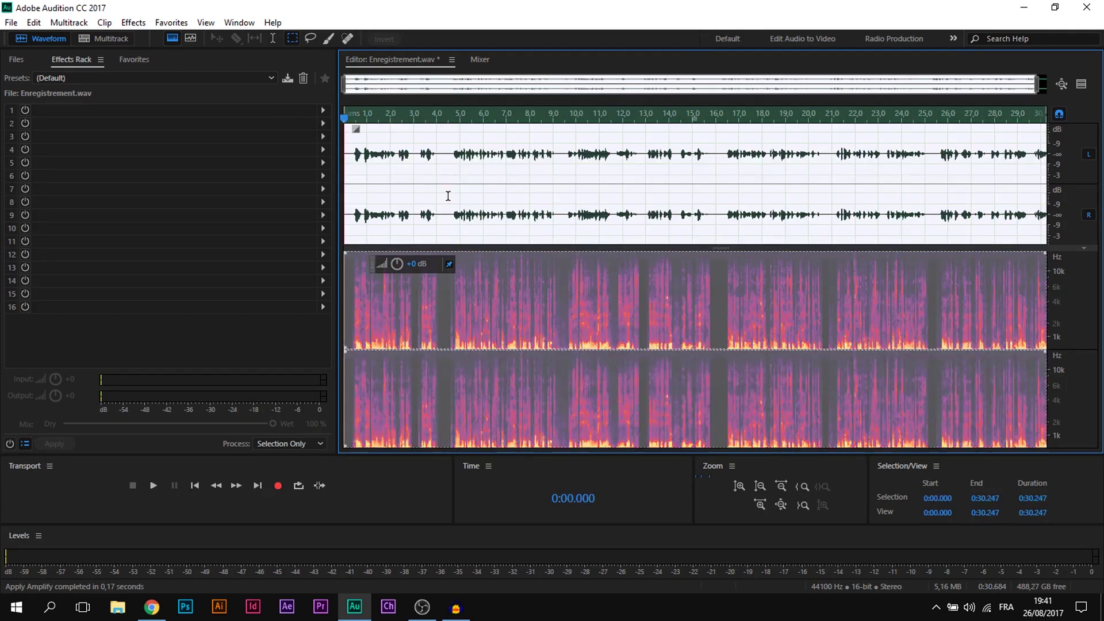
drag(403, 267, 423, 265)
click(429, 183)
click(378, 172)
Return the playhead to the start of the recording and show its full length in the editor.
drag(378, 120, 671, 133)
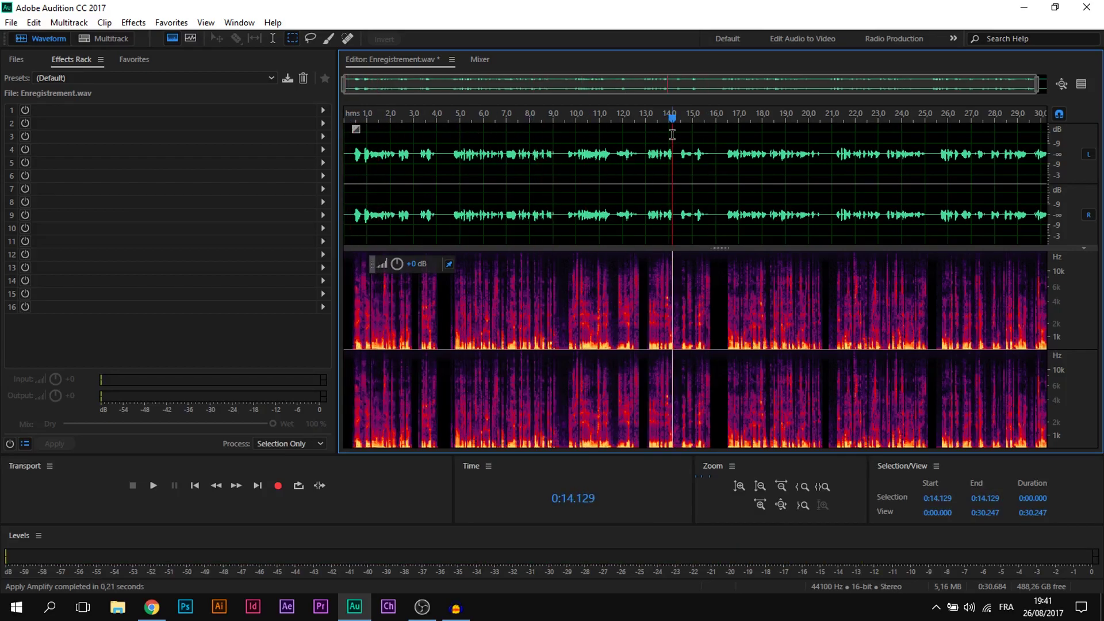
click(345, 173)
drag(343, 84, 336, 134)
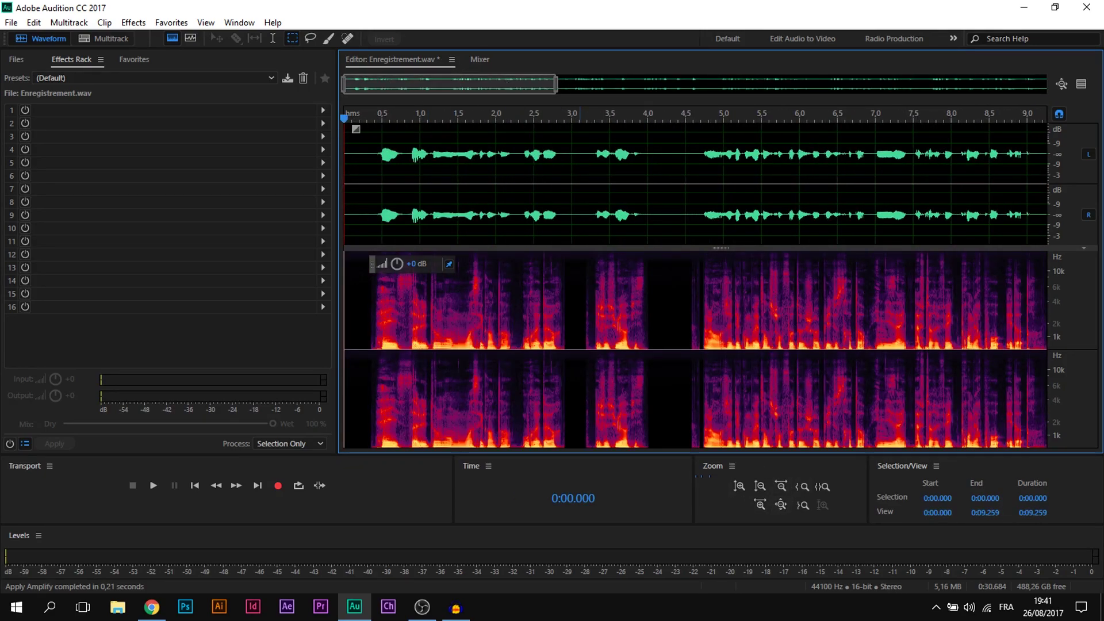
scroll(575, 297, down, 5)
scroll(575, 297, up, 5)
scroll(575, 296, down, 5)
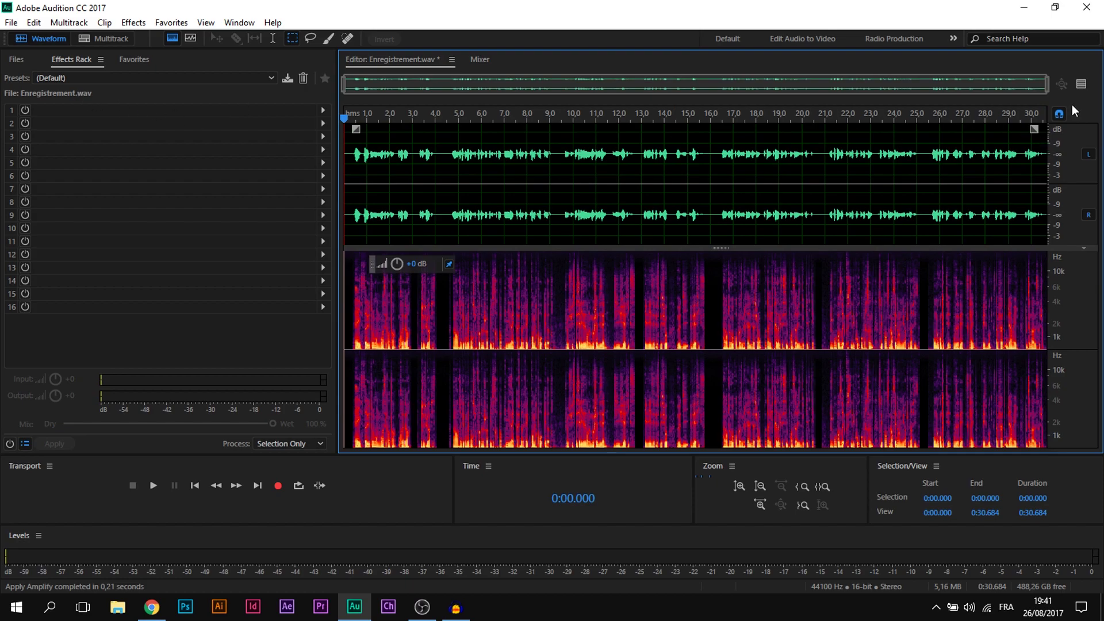
click(171, 39)
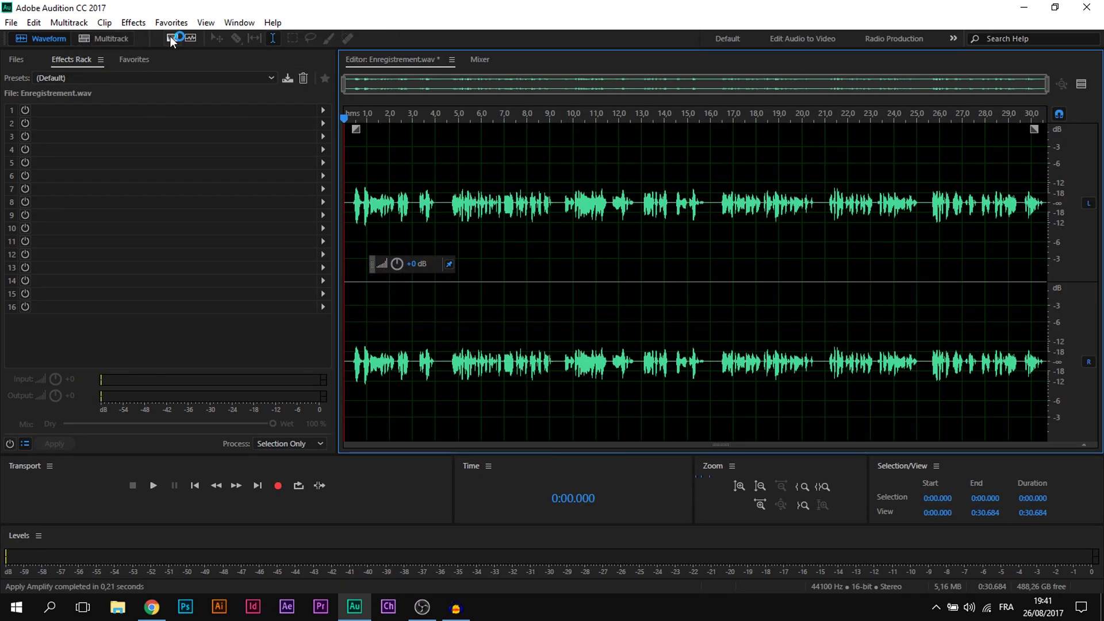
click(171, 38)
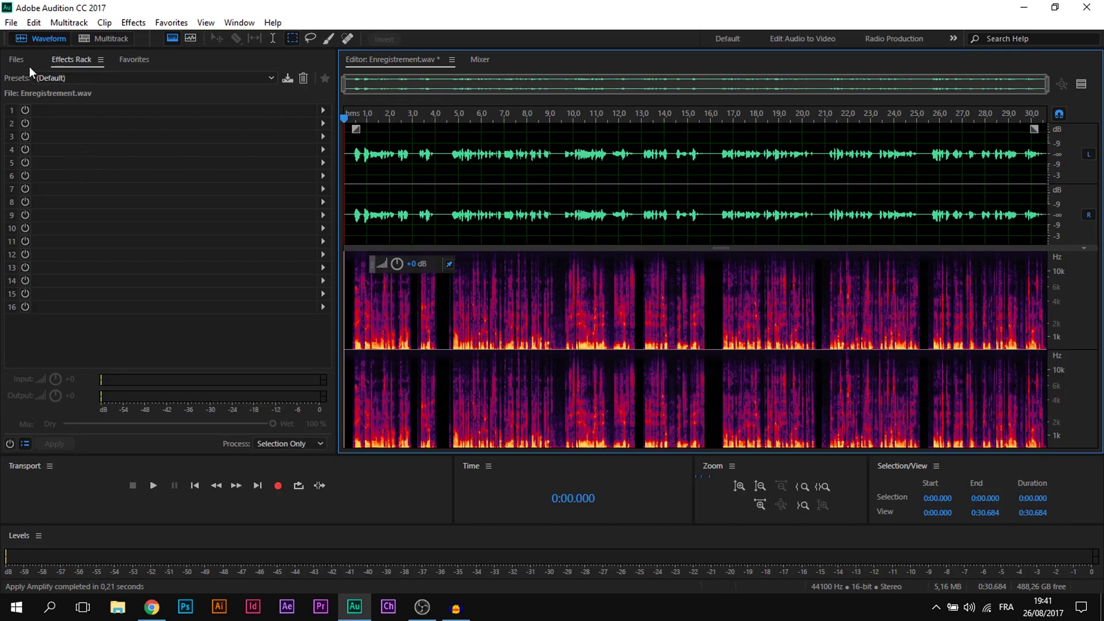
click(238, 22)
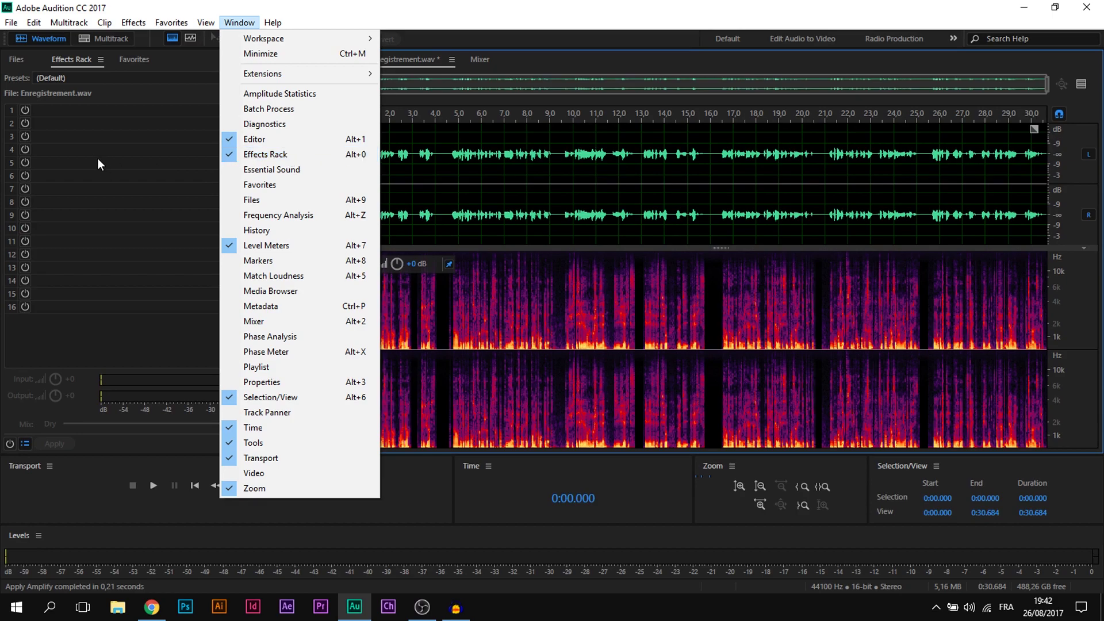
click(77, 147)
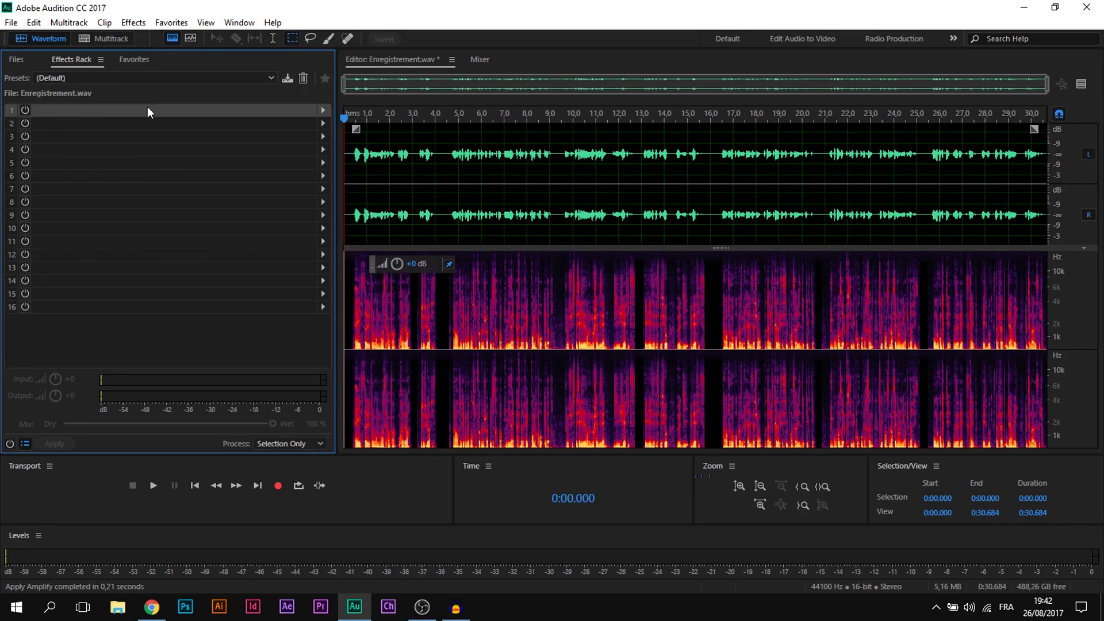
Add the Adaptive Noise Reduction effect to slot 1 of the Effects Rack and accept the performance alert.
click(323, 110)
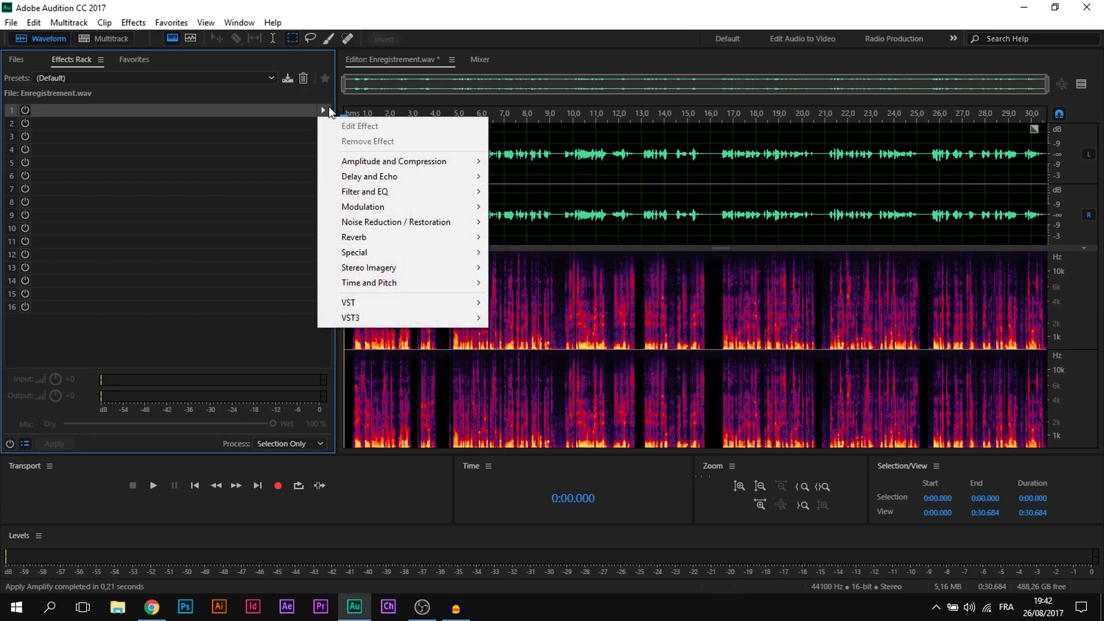
mouse_move(368, 223)
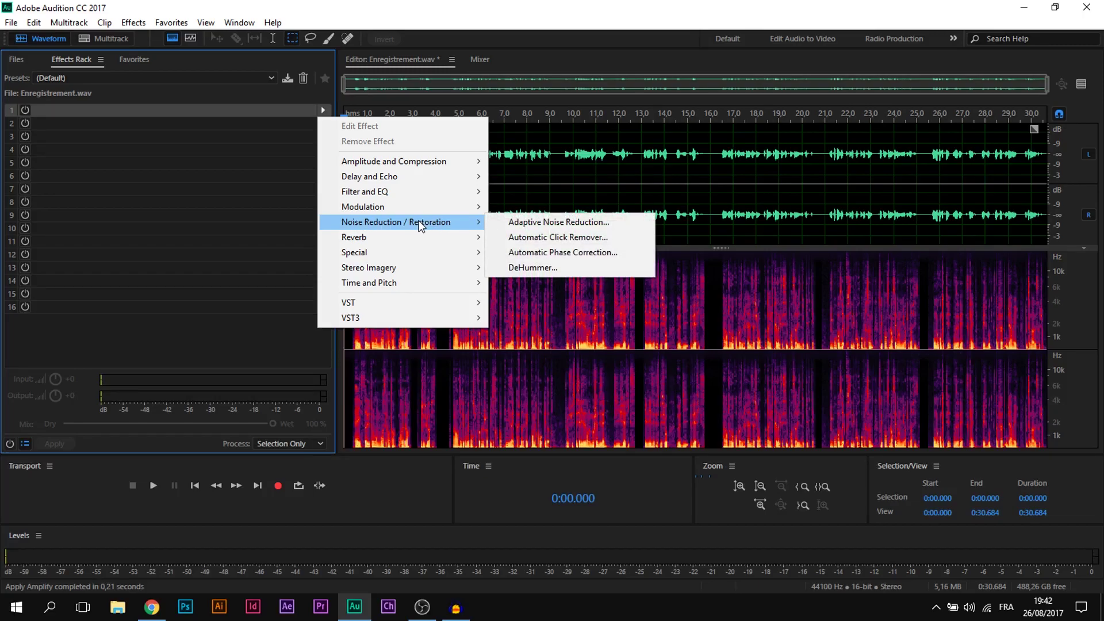
click(533, 223)
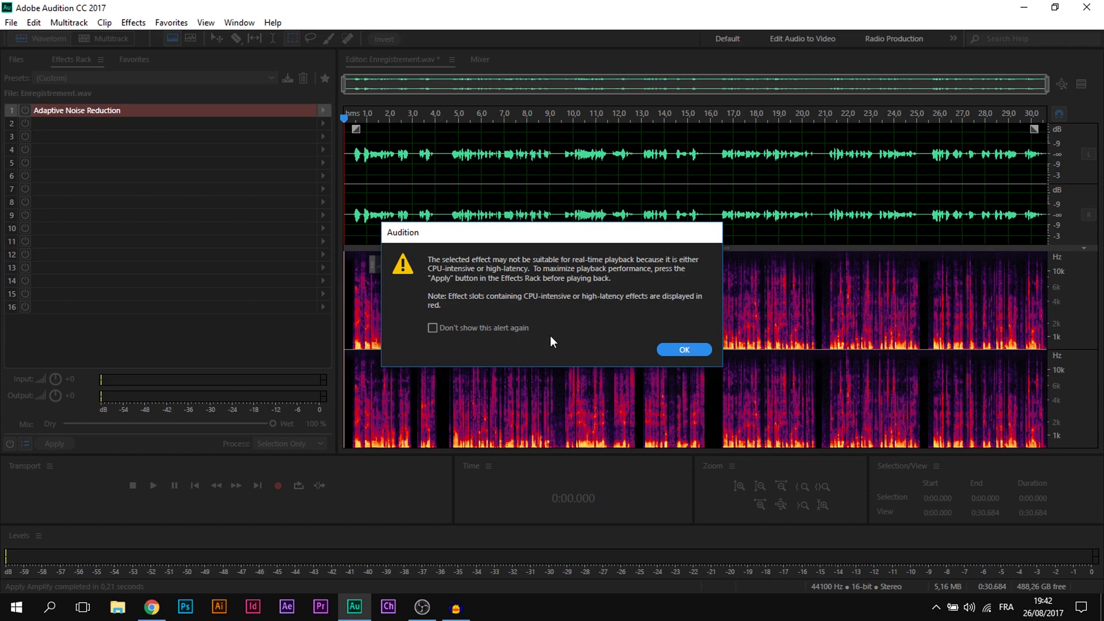
click(680, 345)
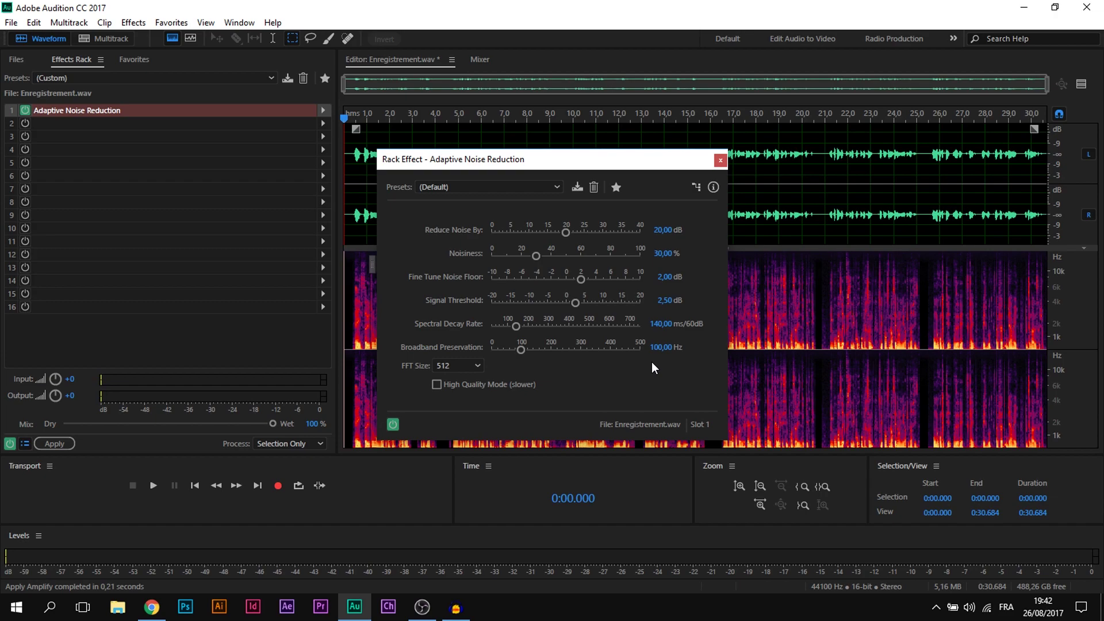
Set the noise reduction effect's Reduce Noise By to 15 dB and Noisiness to 20%.
click(663, 230)
text(15)
key(Return)
text(20)
key(Return)
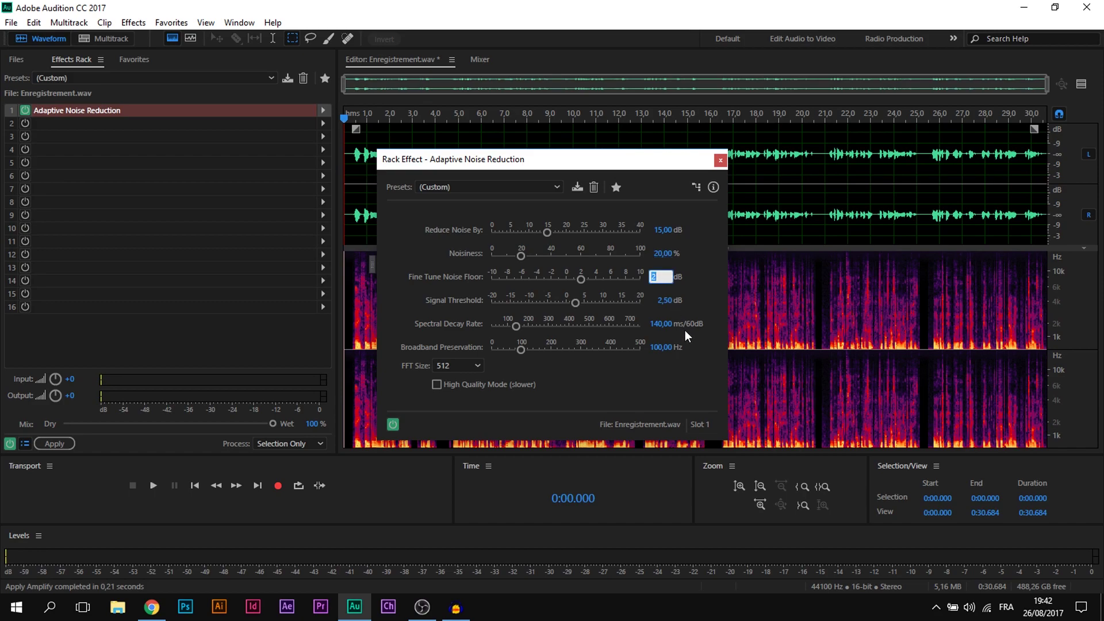
Set the Spectral Decay Rate to 24 ms/60dB and Broadband Preservation to 150 Hz.
key(Return)
click(653, 325)
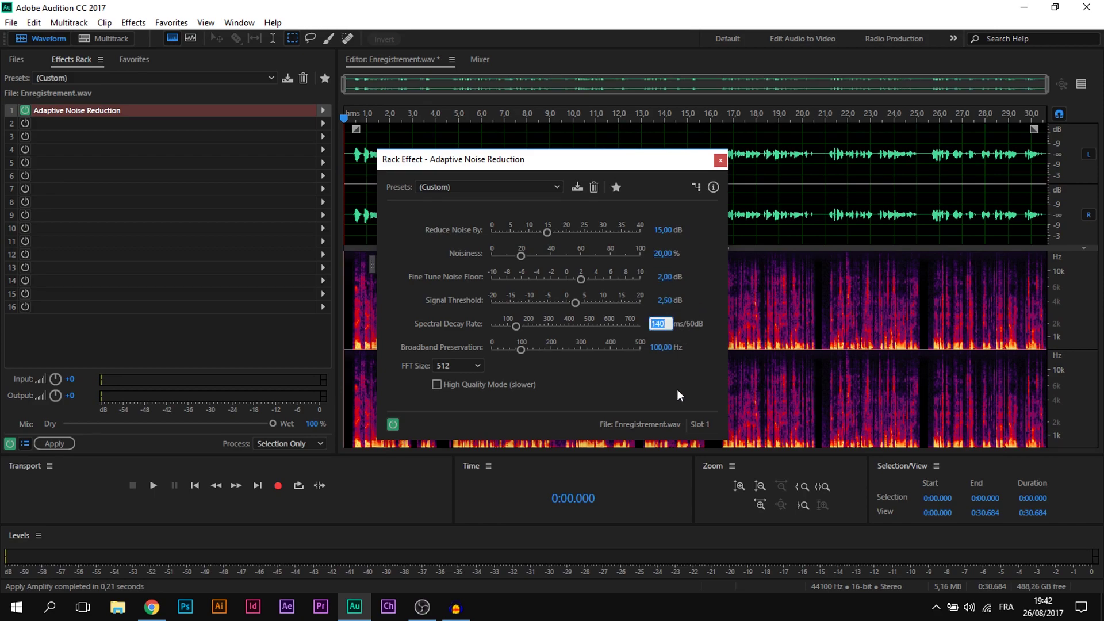
text(24)
key(Return)
click(655, 347)
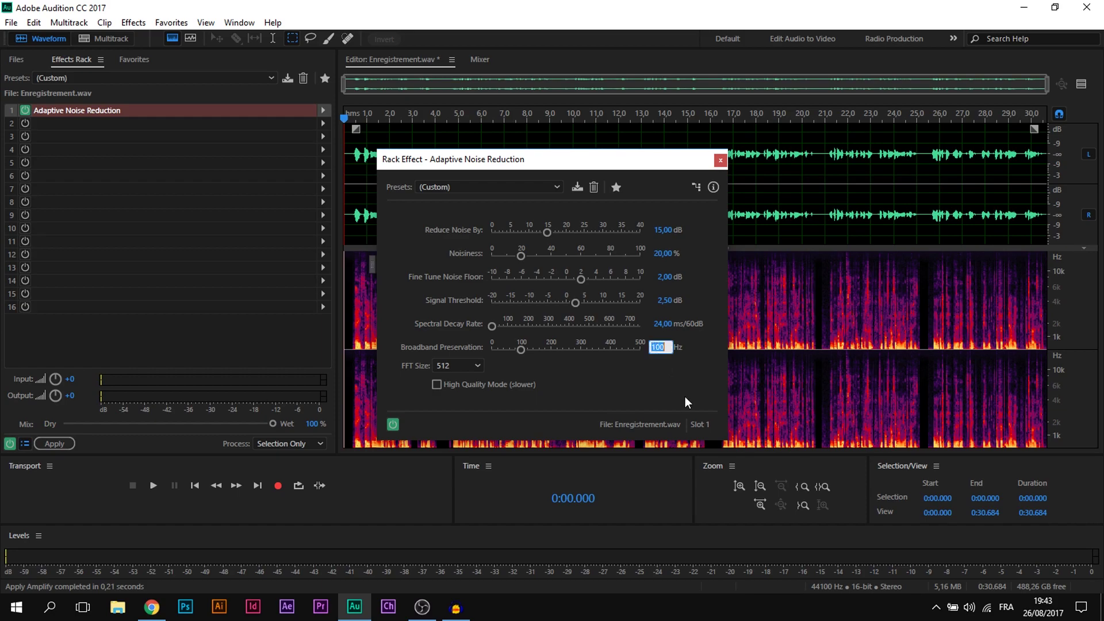
text(150)
key(Return)
Choose an FFT Size of 512 and enable High Quality Mode for the noise reduction.
click(450, 361)
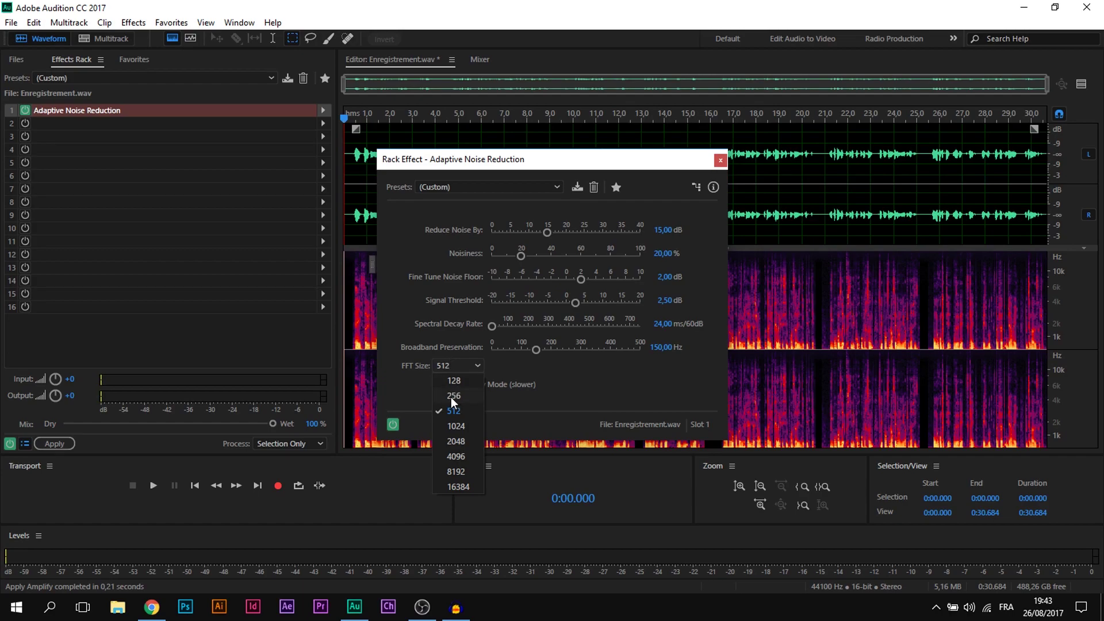
click(409, 372)
click(440, 363)
click(458, 410)
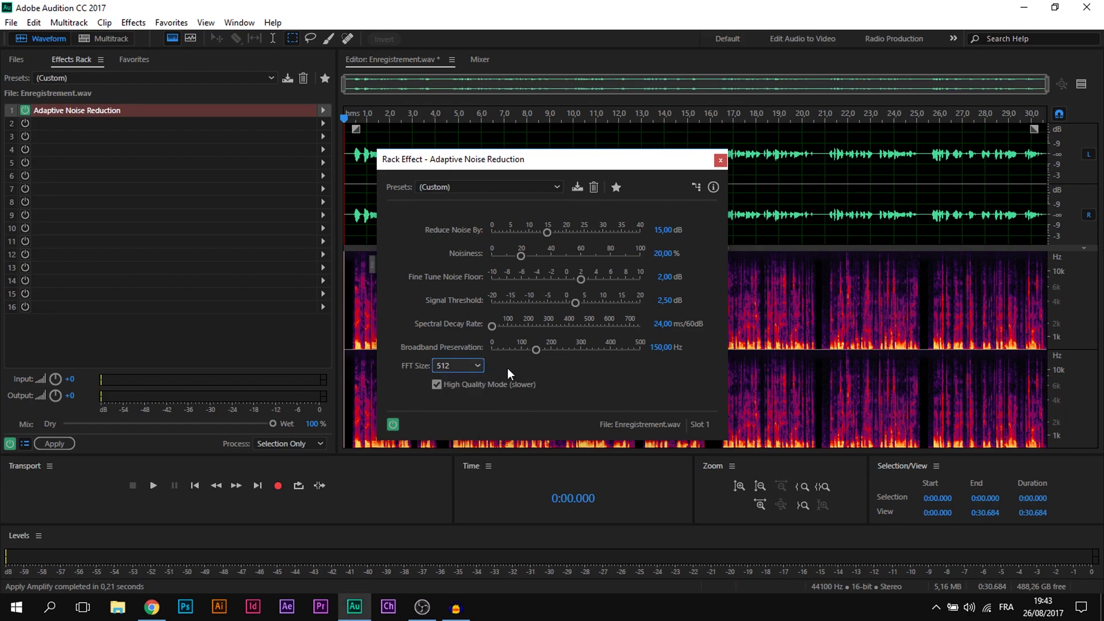
click(444, 367)
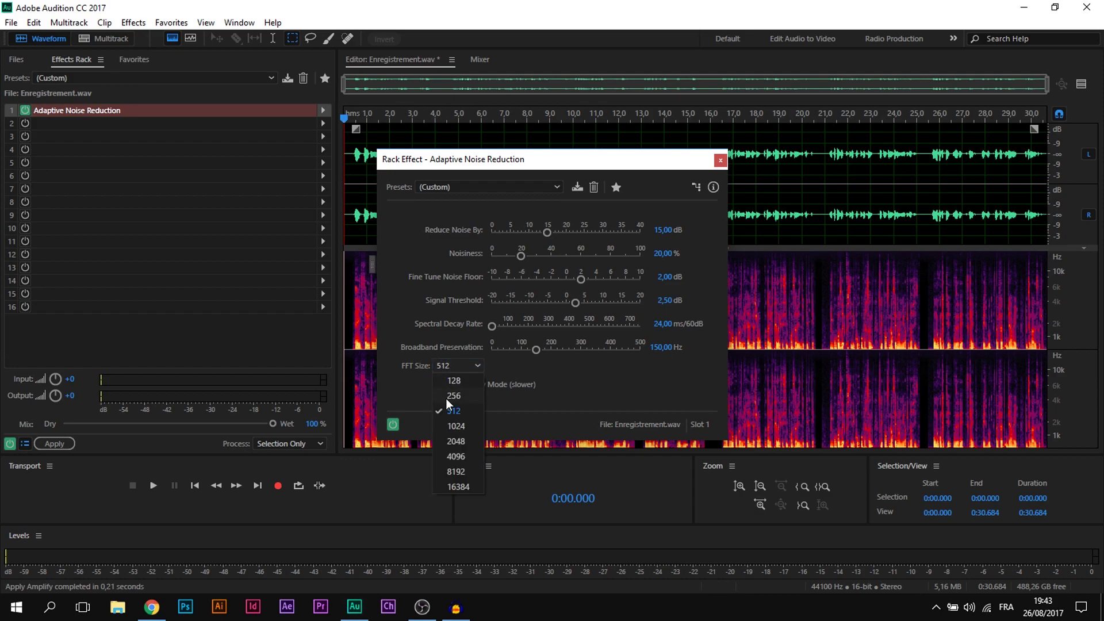
click(465, 369)
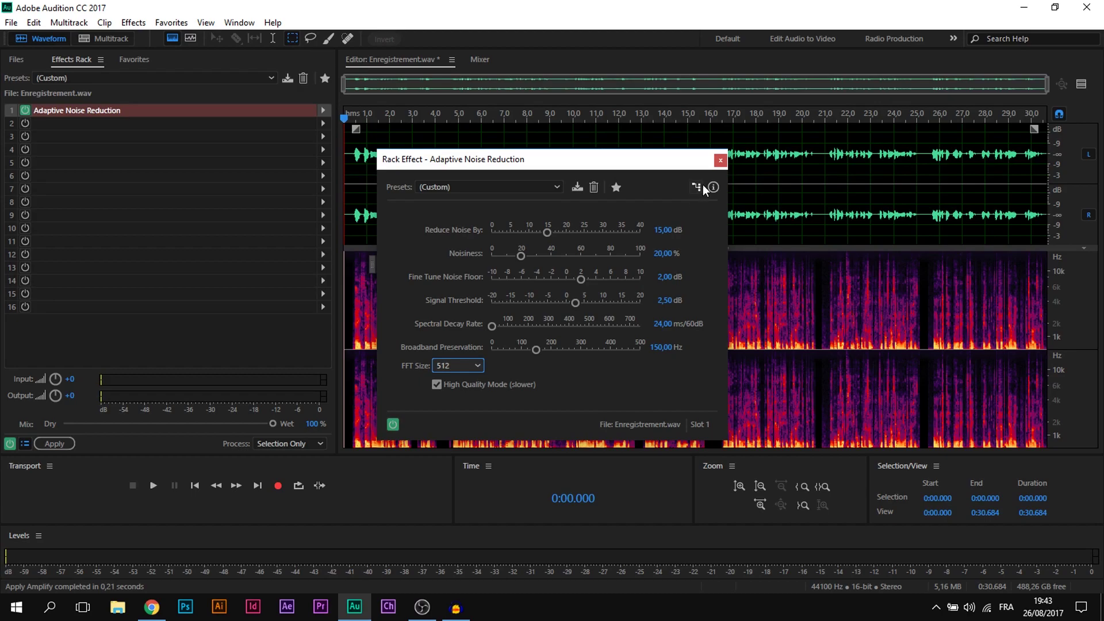
Add the Speech Volume Leveler effect to slot 2 of the Effects Rack.
click(720, 161)
click(182, 127)
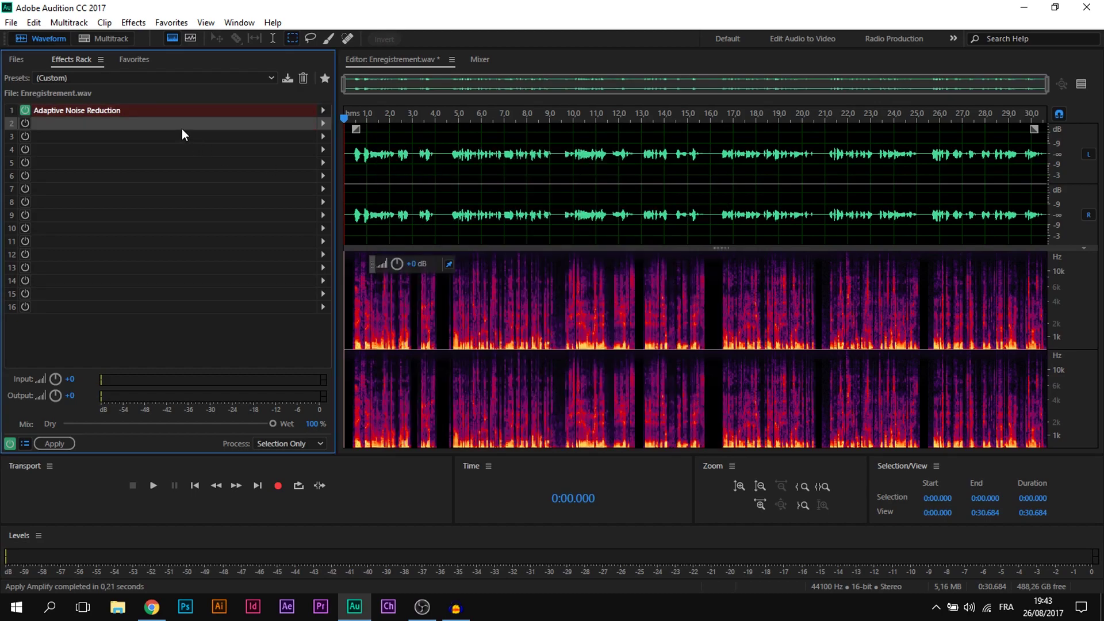
click(322, 127)
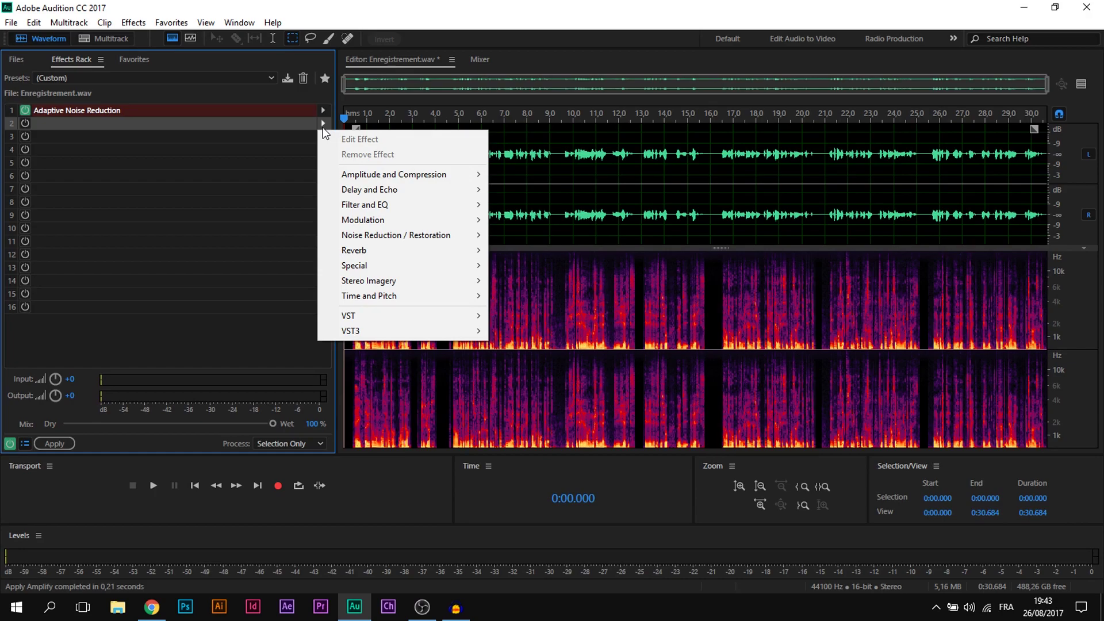
mouse_move(386, 174)
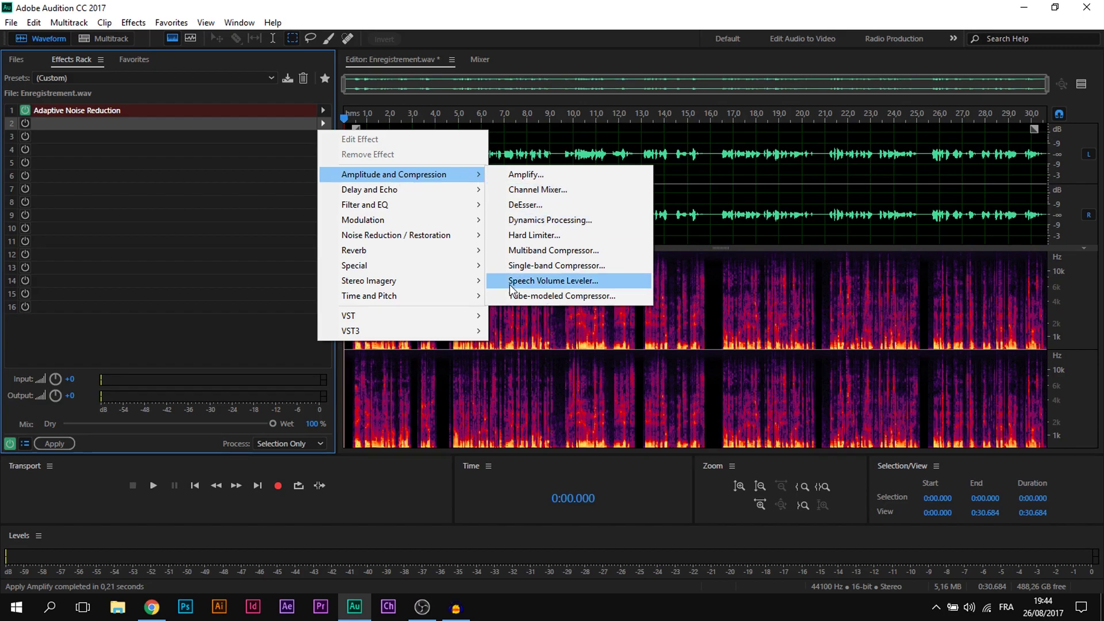
click(572, 282)
drag(452, 199, 640, 230)
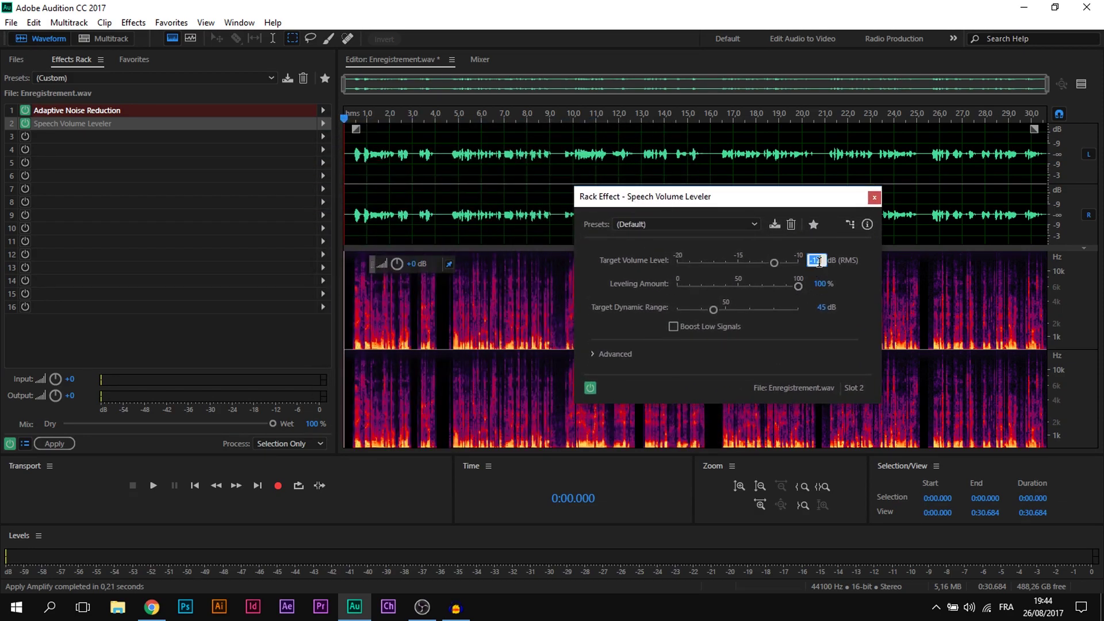
Set the leveler's Target Volume Level to -19 dB and Leveling Amount to 0%, and enable Boost Low Signals.
text(-19)
key(Return)
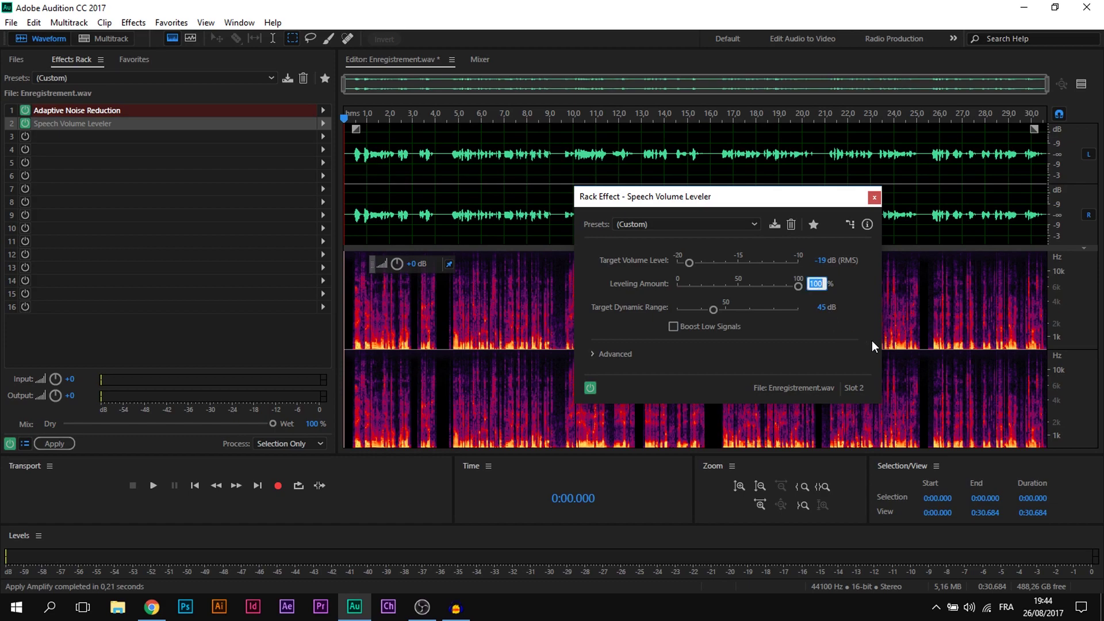
text(0)
key(Return)
click(670, 328)
click(872, 200)
Add the Parametric Equalizer effect to slot 3 of the Effects Rack.
click(275, 139)
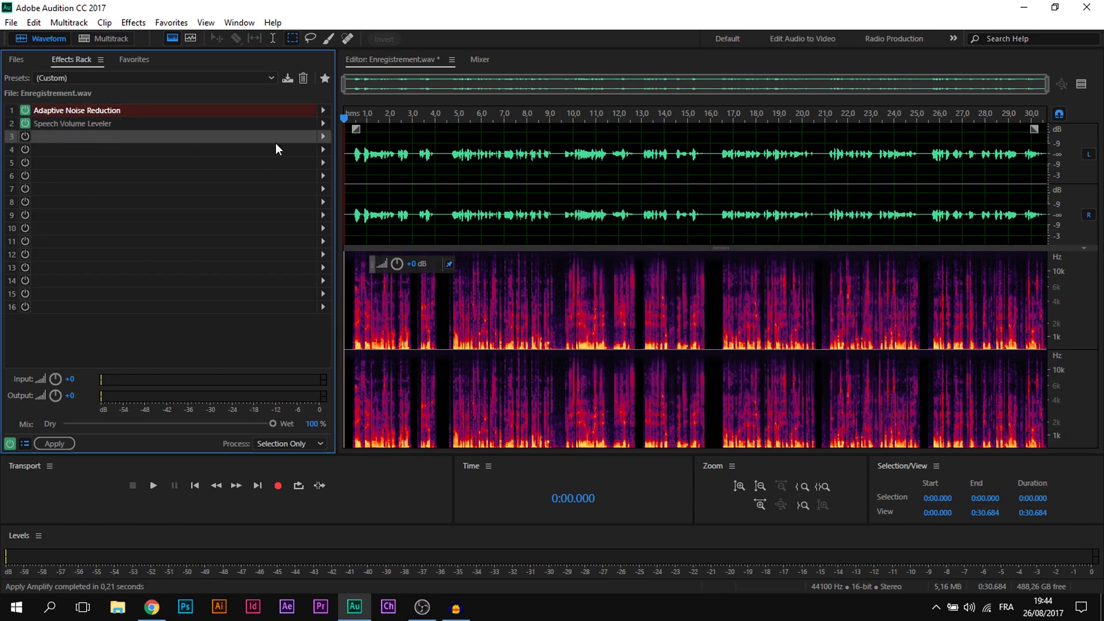
click(323, 136)
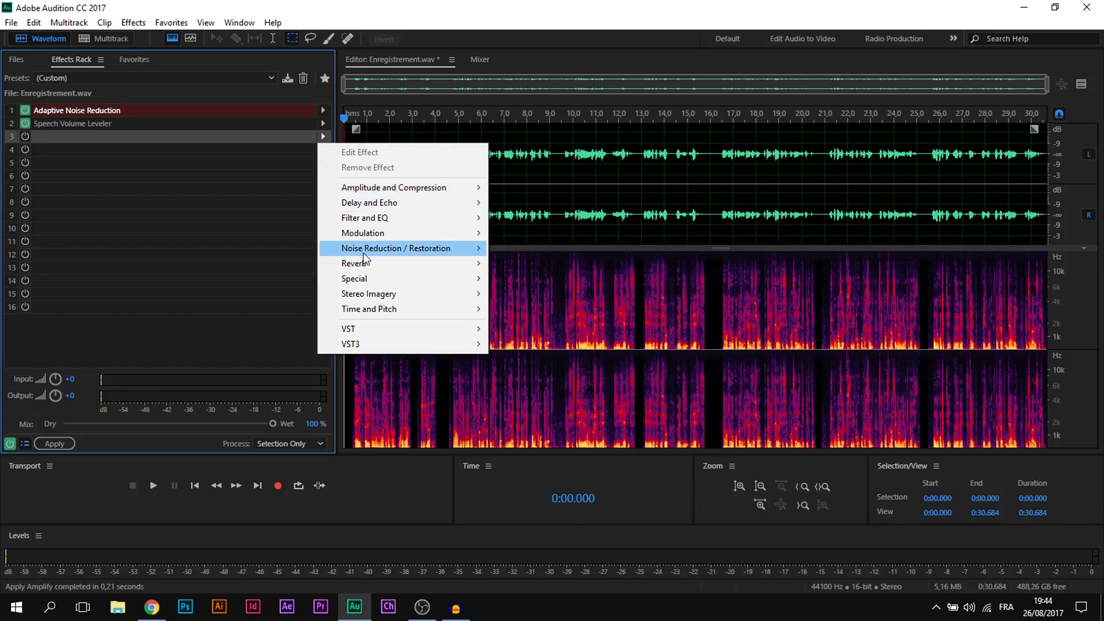
mouse_move(352, 220)
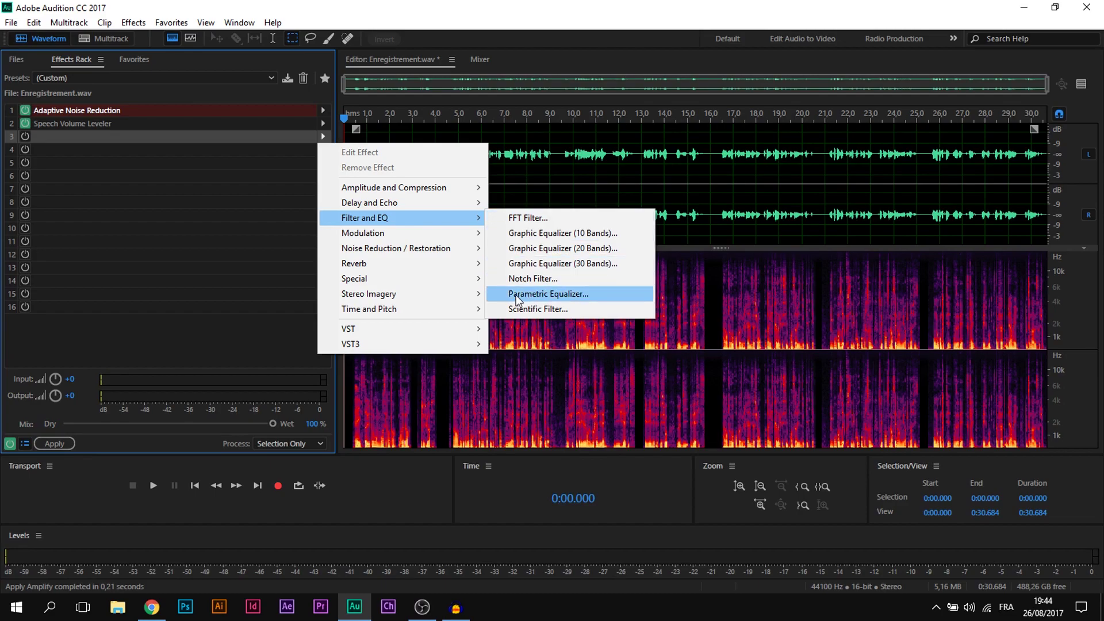
click(575, 294)
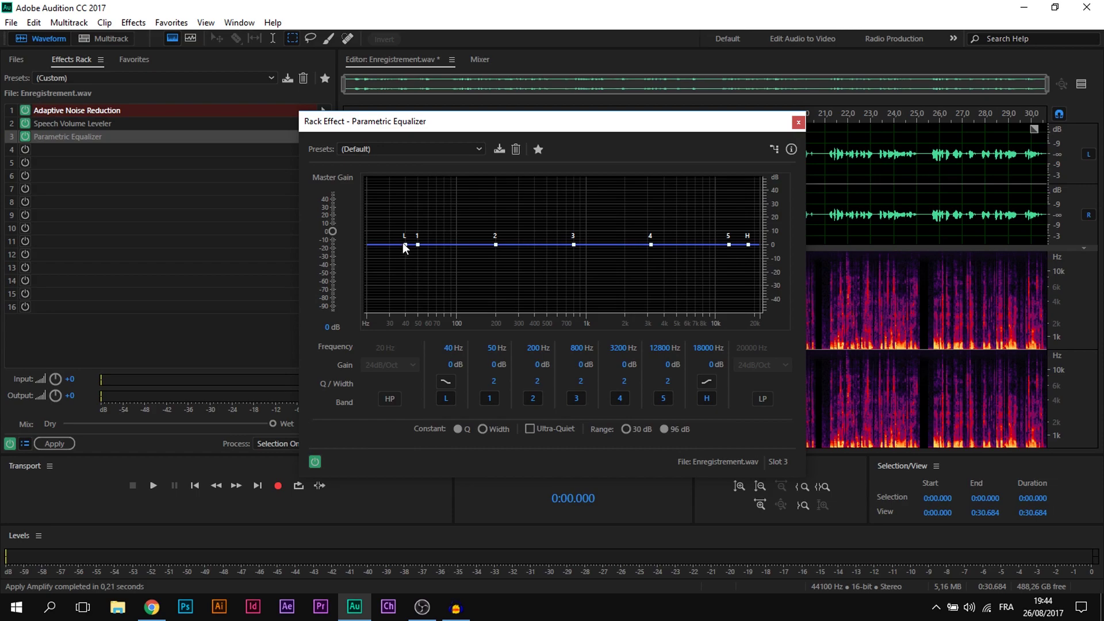
Set the equalizer's L band to a frequency of 150 Hz and a gain of 6 dB.
mouse_move(405, 245)
mouse_down()
mouse_move(408, 232)
mouse_move(406, 245)
mouse_up()
text(150*)
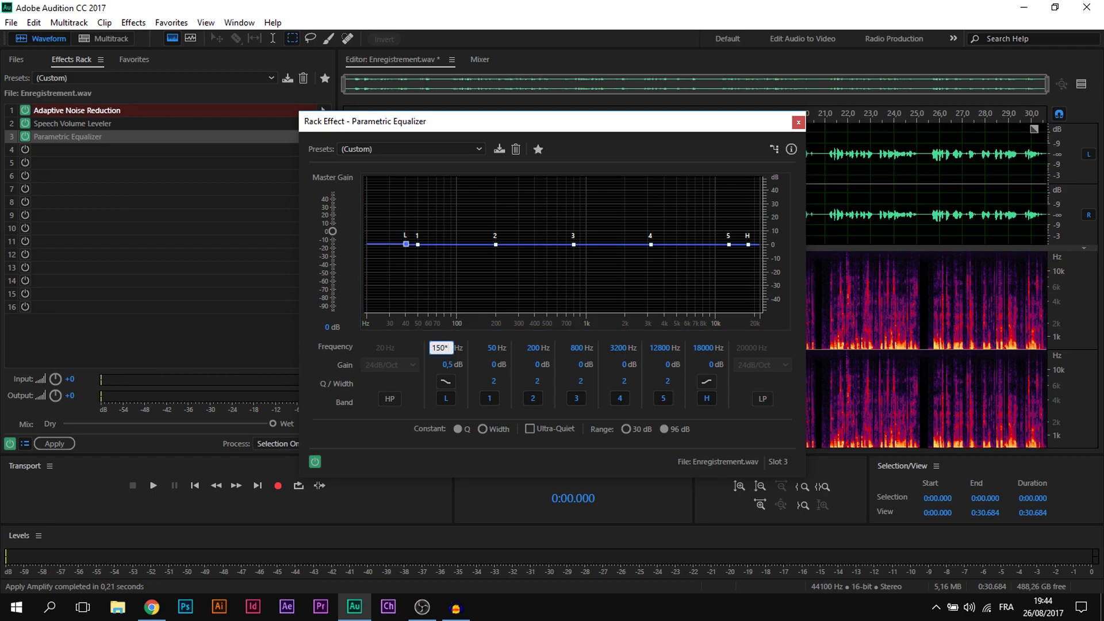
key(Return)
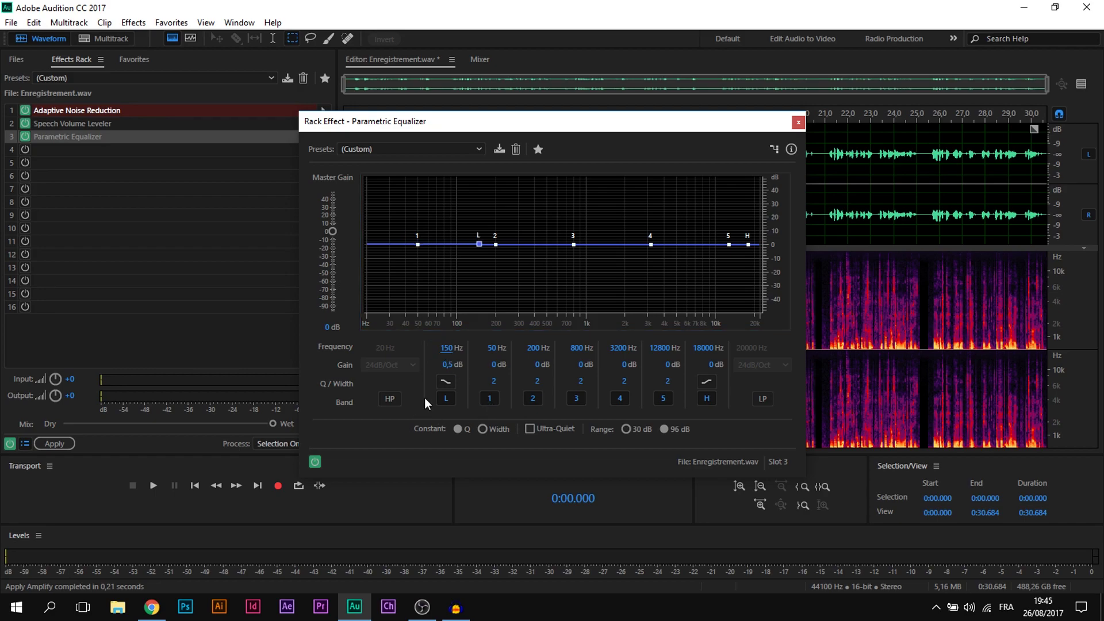
click(447, 364)
text(65)
key(Return)
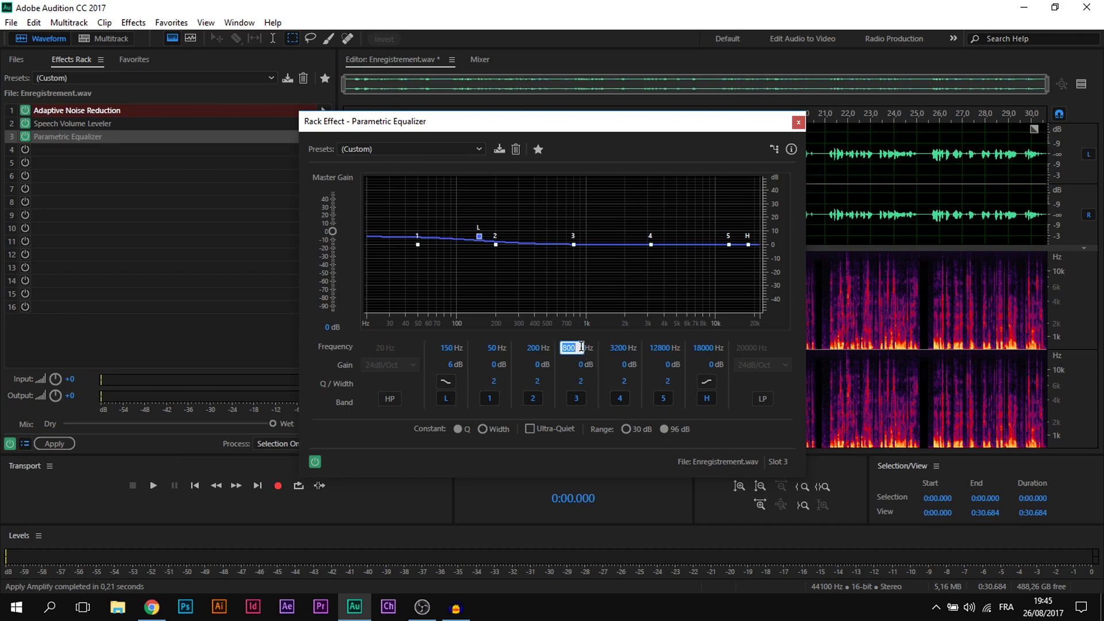
Set the equalizer's band 3 to a frequency of 290 Hz and a gain of -3 dB.
text(290)
key(Return)
click(577, 362)
text(-3)
key(Return)
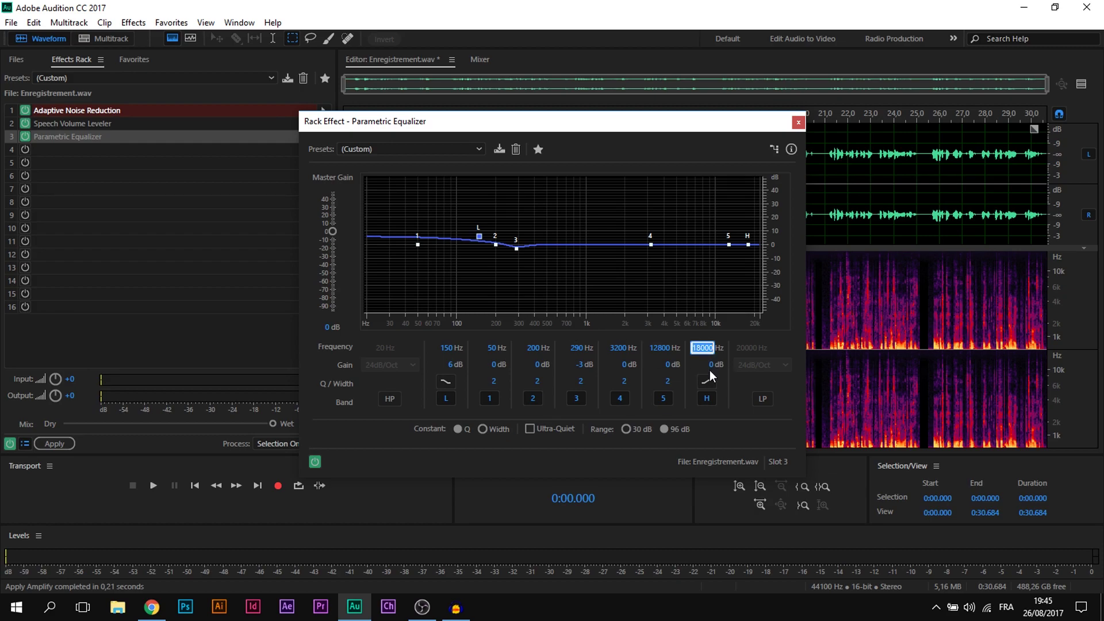
Set the equalizer's H band to 8000 Hz with a gain of 7 dB and close the effect's settings.
text(8000)
text(7)
key(Return)
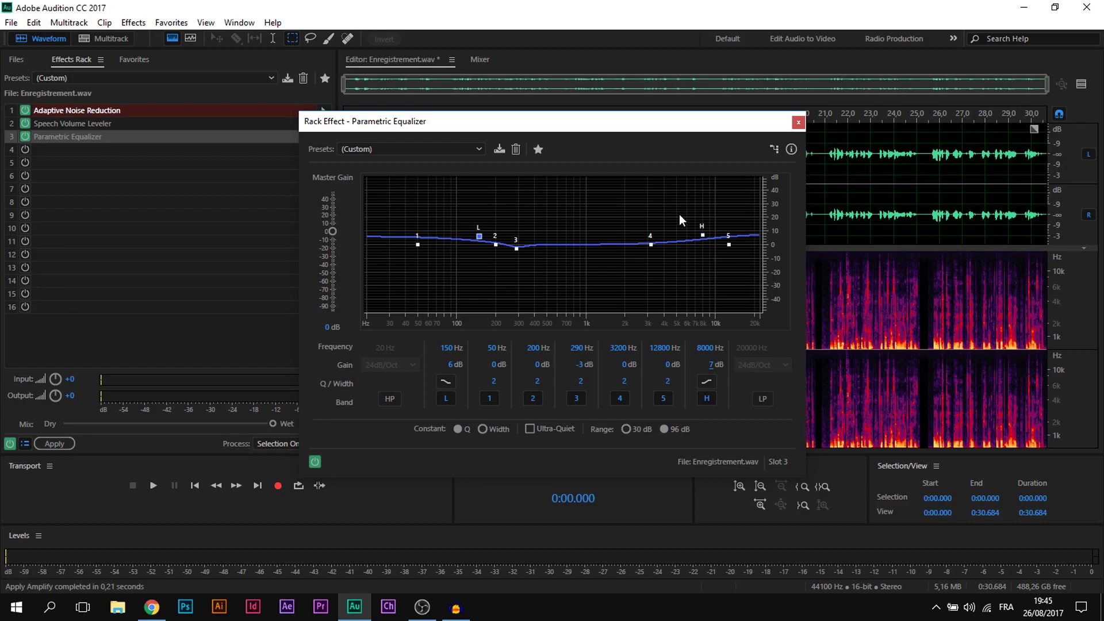
click(797, 123)
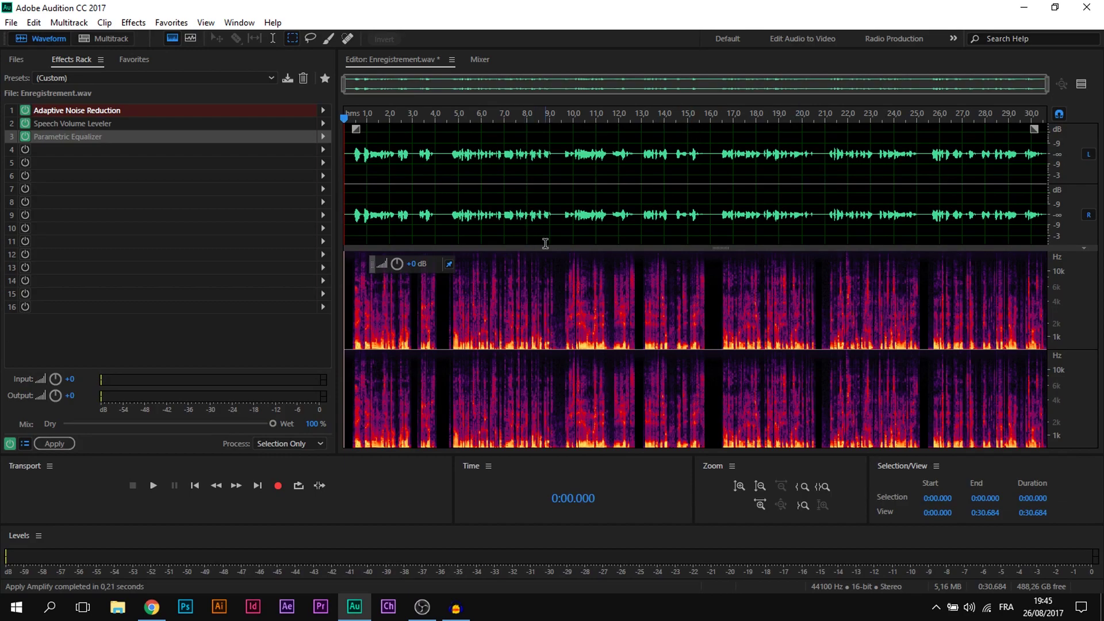
Add the Hard Limiter effect to slot 4 of the Effects Rack with the (Default) preset.
click(111, 149)
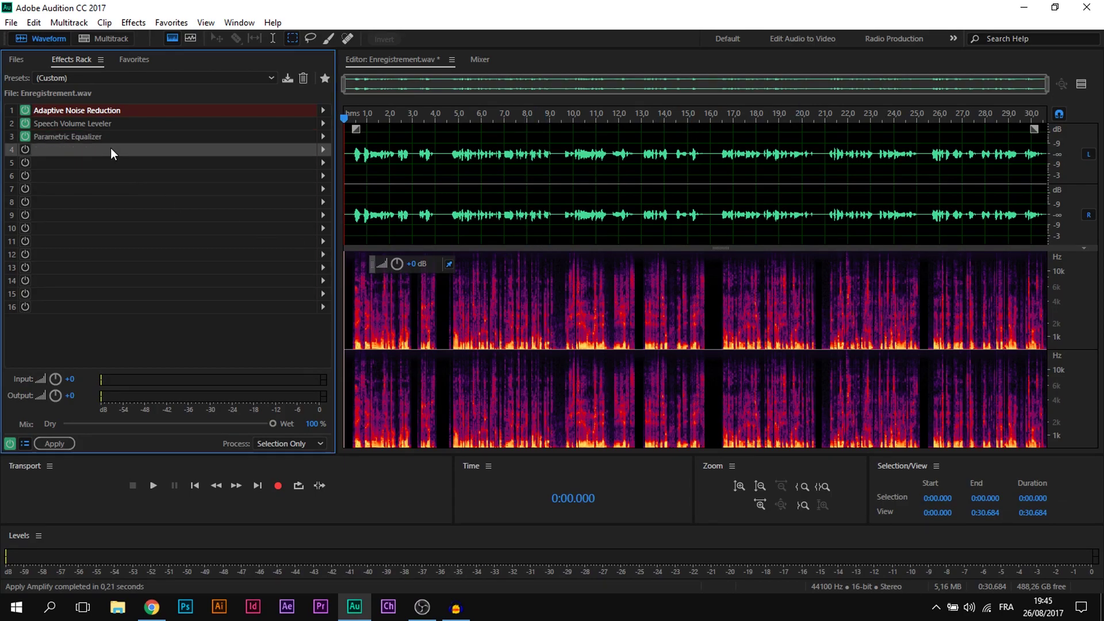
click(324, 149)
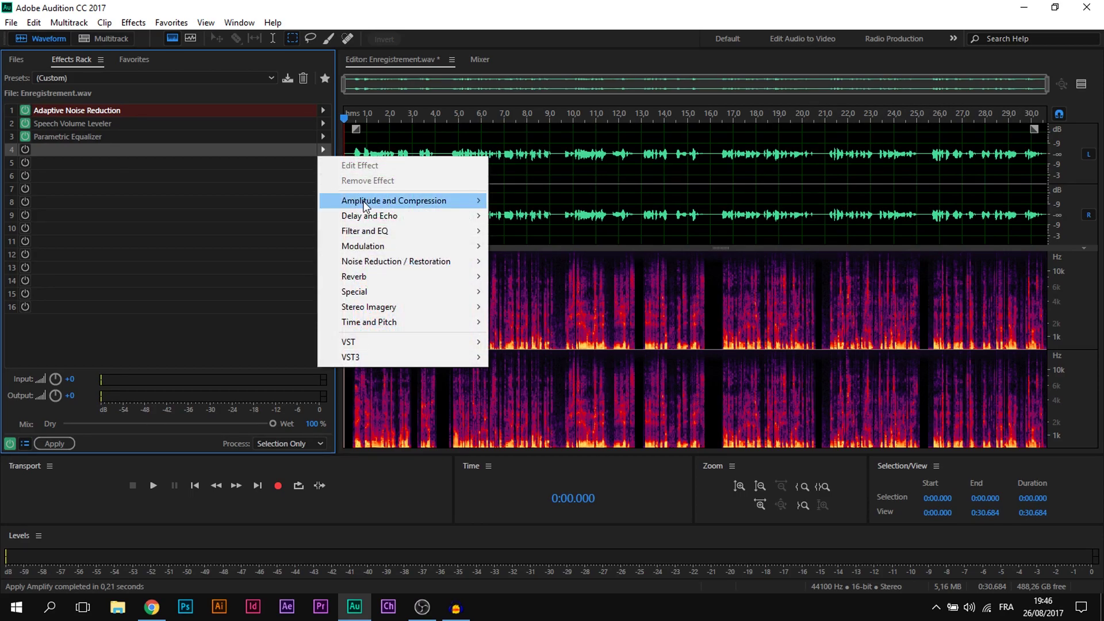
mouse_move(363, 205)
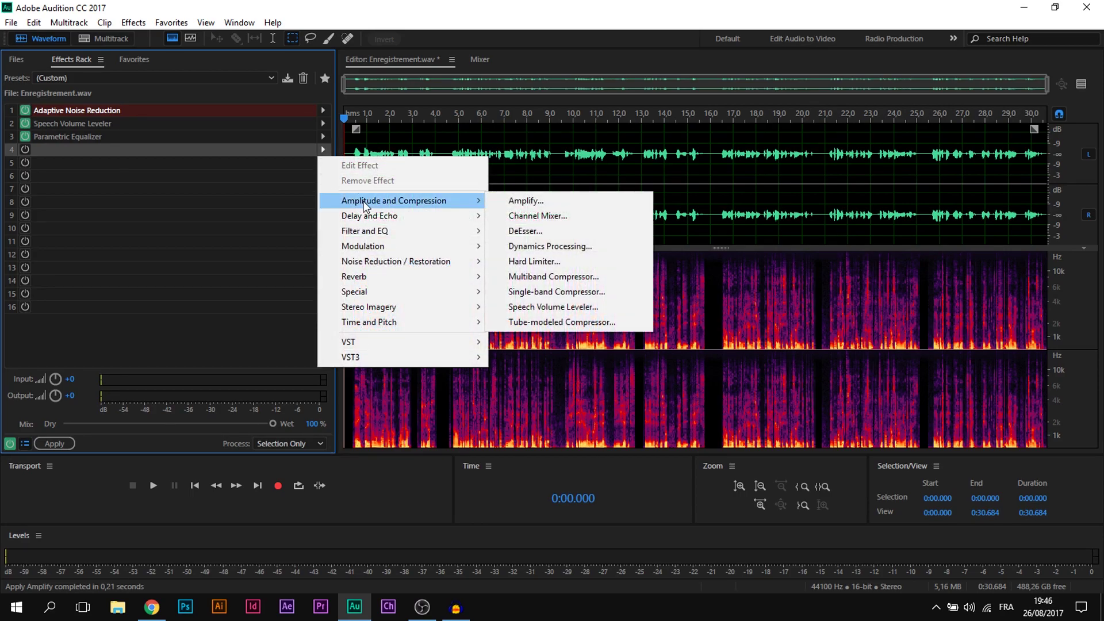
click(535, 261)
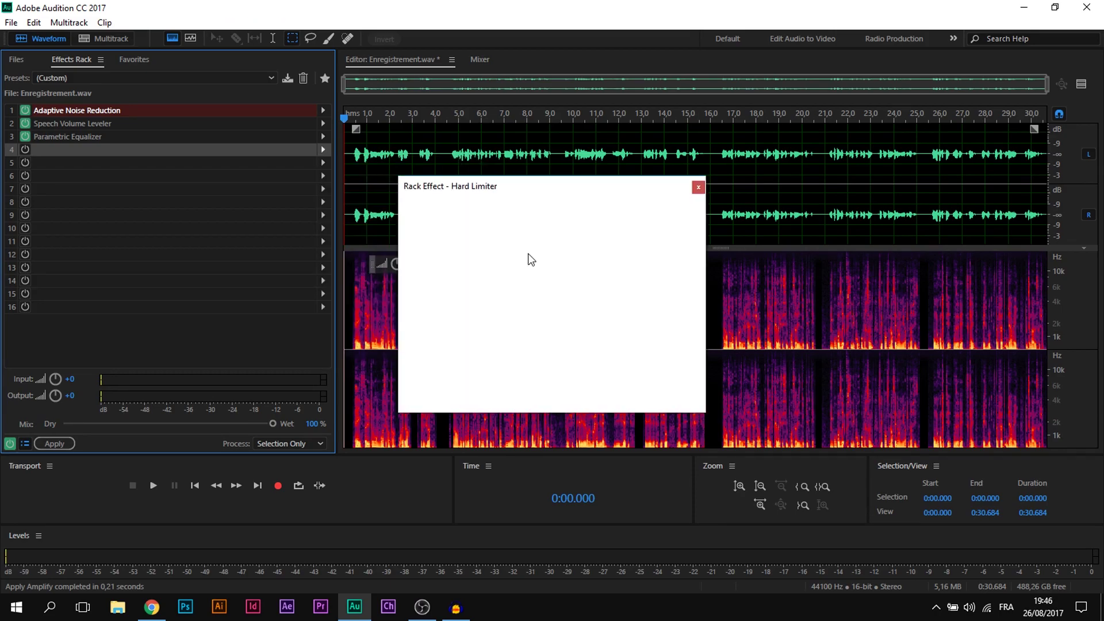
click(491, 212)
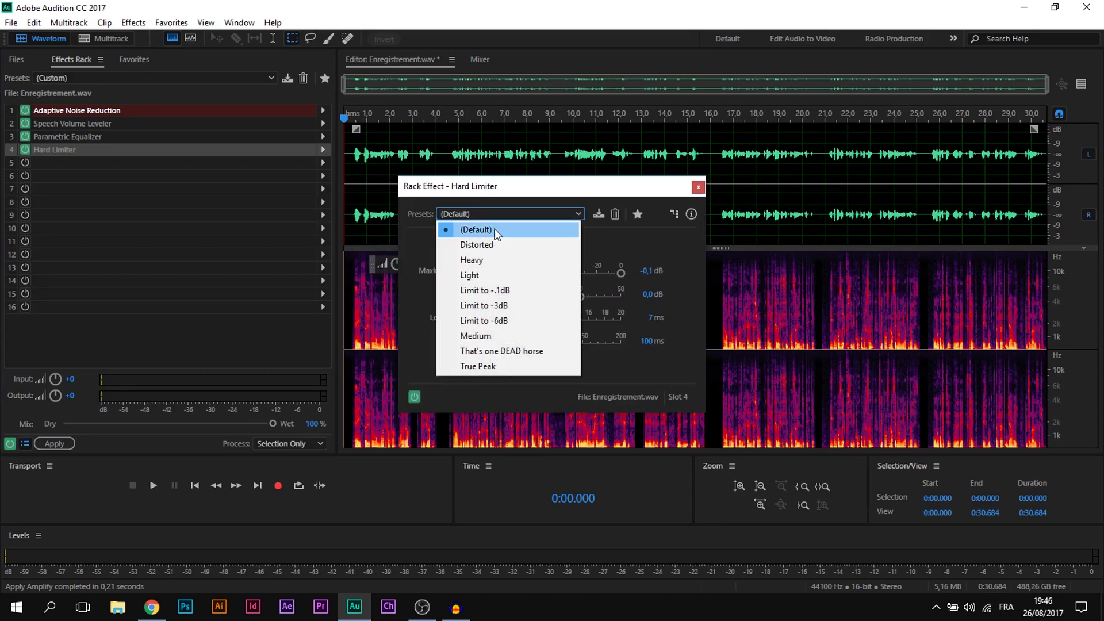
click(492, 229)
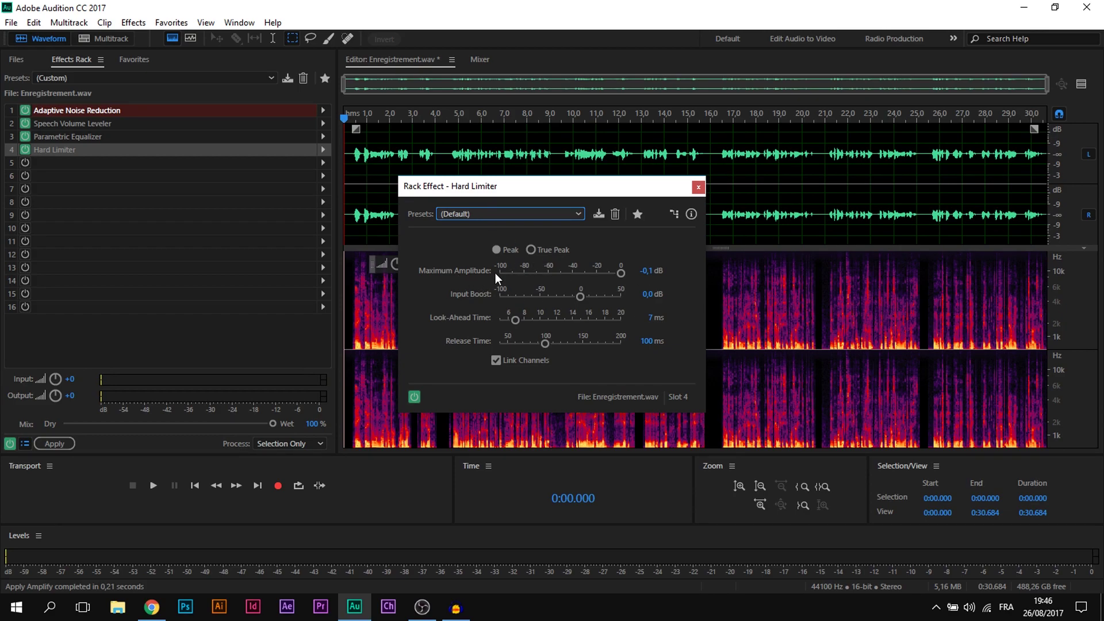
Set the limiter's Maximum Amplitude to -2 dB and Input Boost to 6 dB, and close its settings.
click(645, 272)
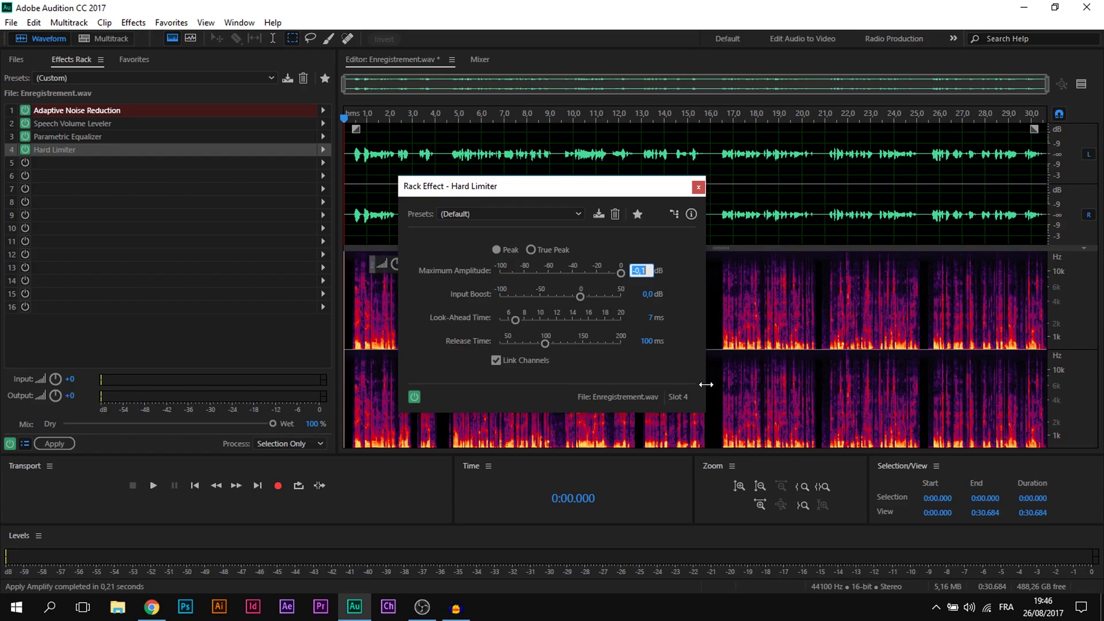
text(-2)
key(Return)
click(647, 293)
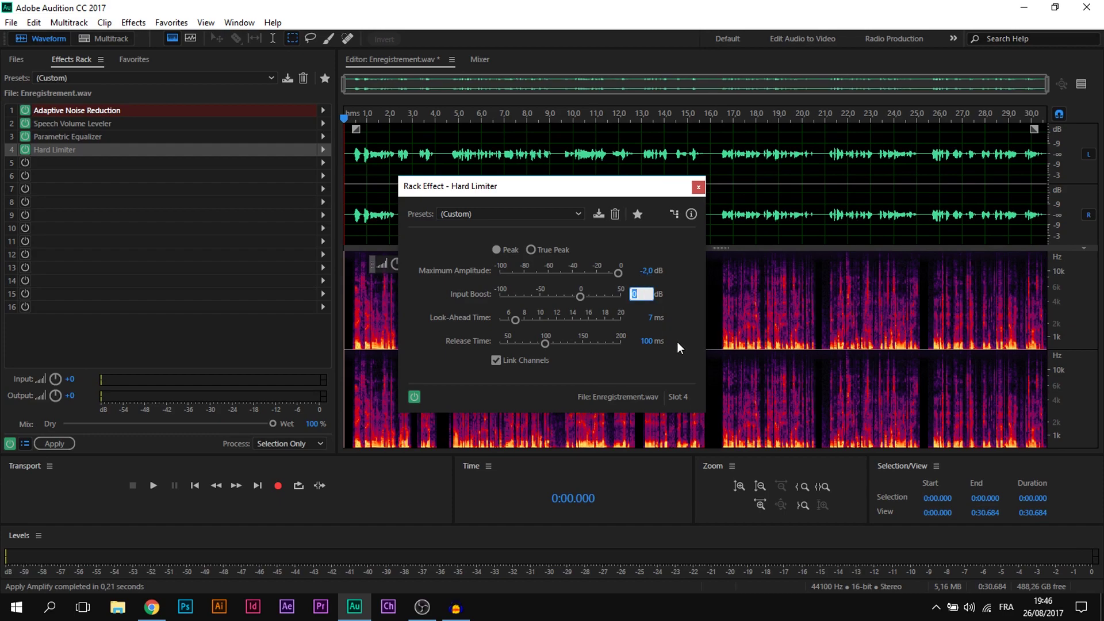
text(6)
key(Return)
click(698, 187)
click(130, 254)
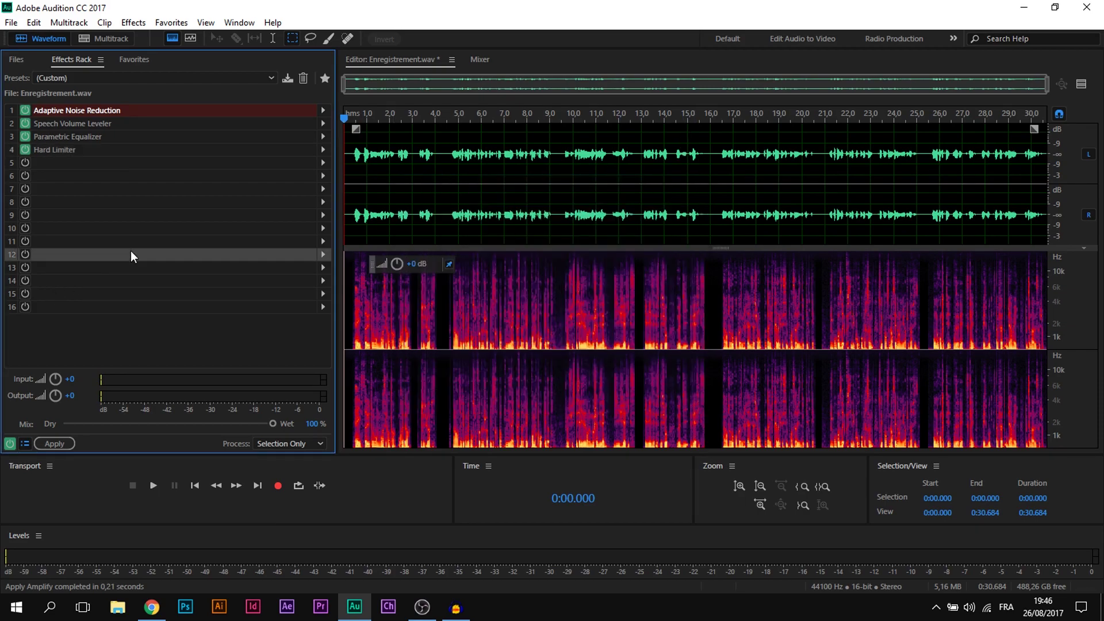
click(130, 110)
click(98, 137)
click(83, 127)
click(77, 138)
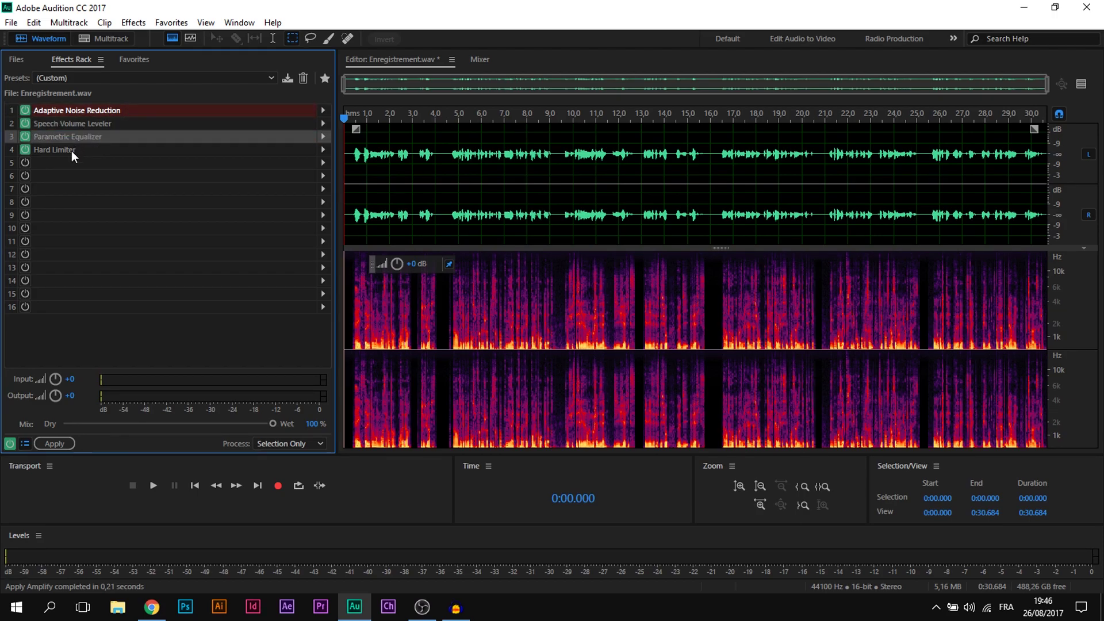
click(89, 187)
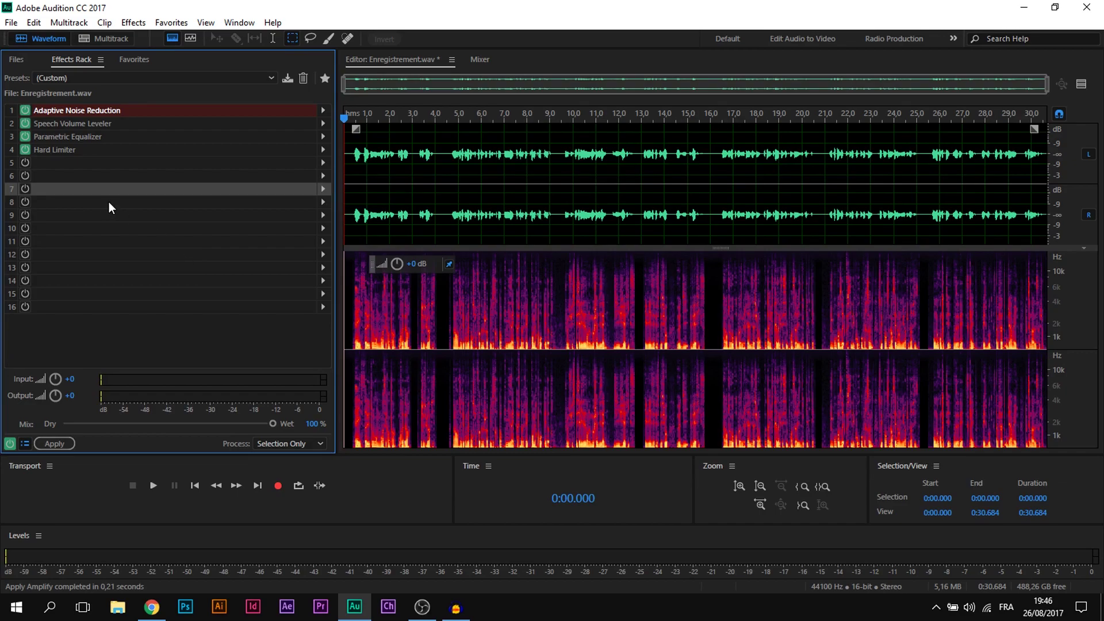
Apply the Effects Rack's four effects to the entire Enregistrement.wav recording.
click(53, 443)
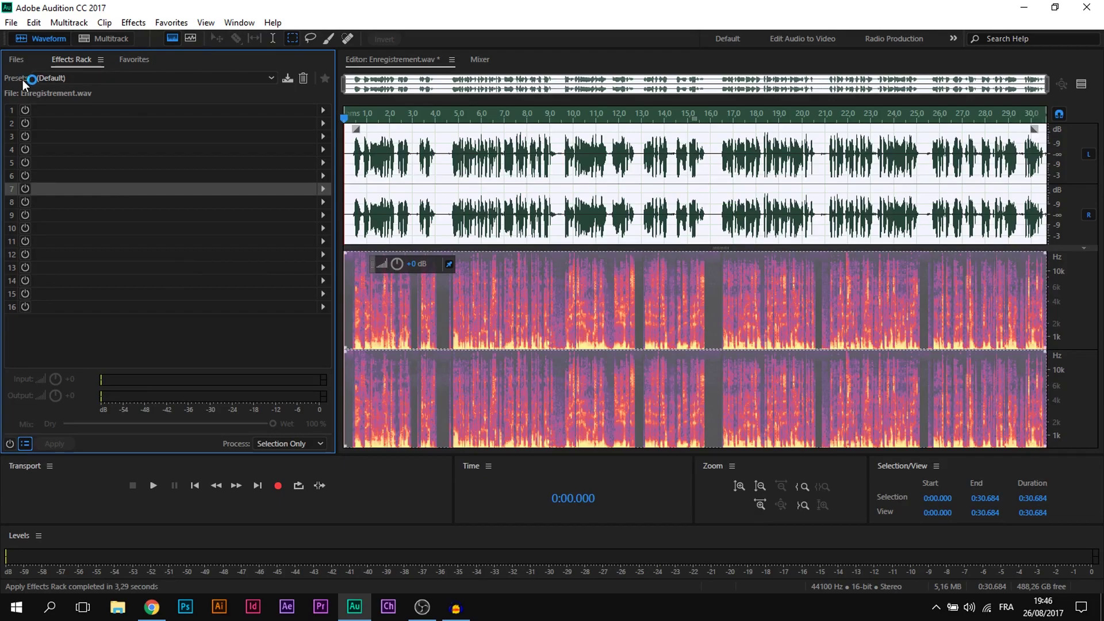
Look through the available Effects Rack presets without choosing another one.
click(63, 78)
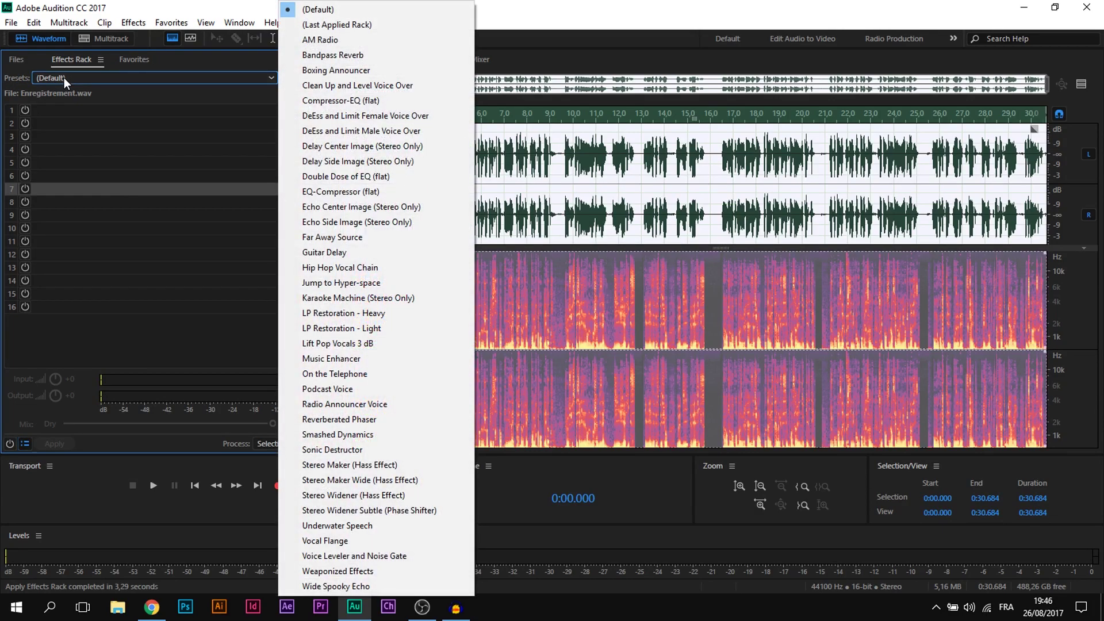
click(64, 78)
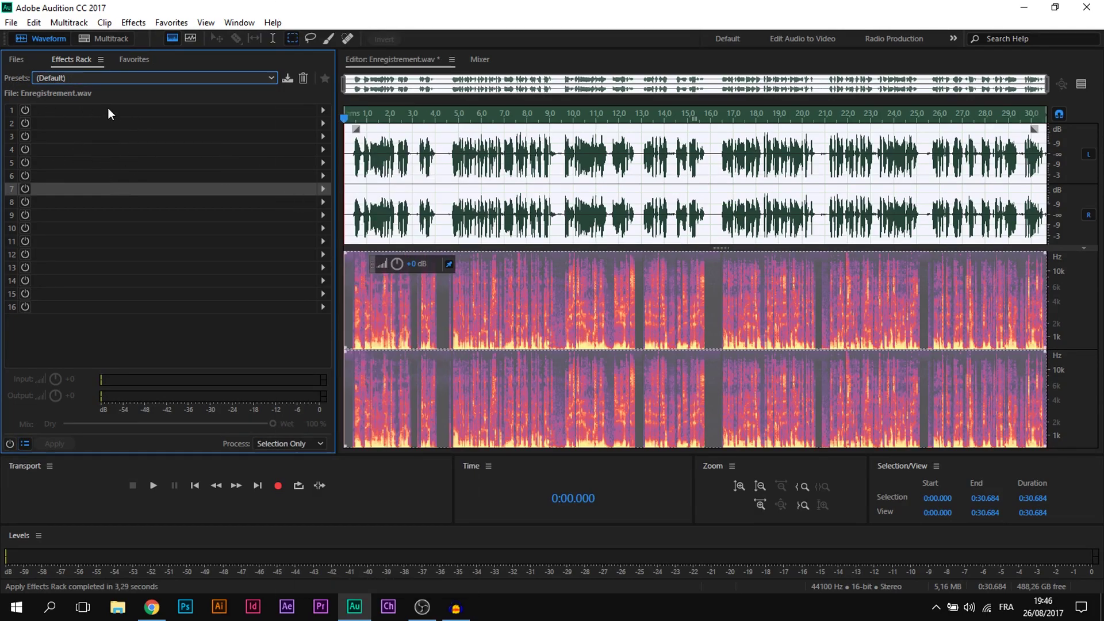
click(268, 80)
click(220, 80)
click(266, 78)
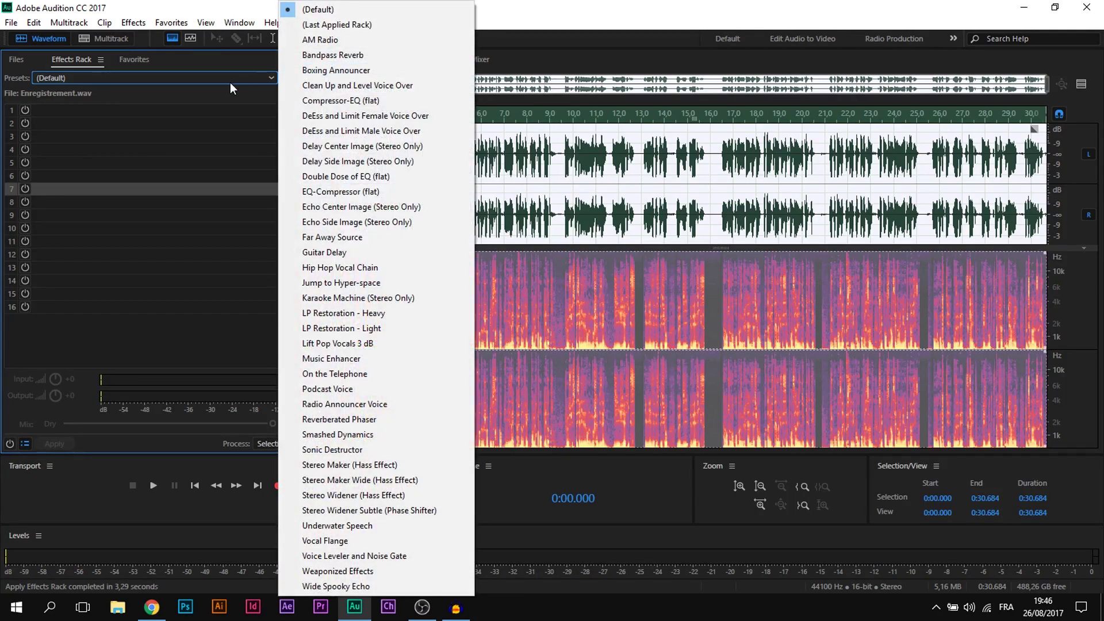
click(174, 79)
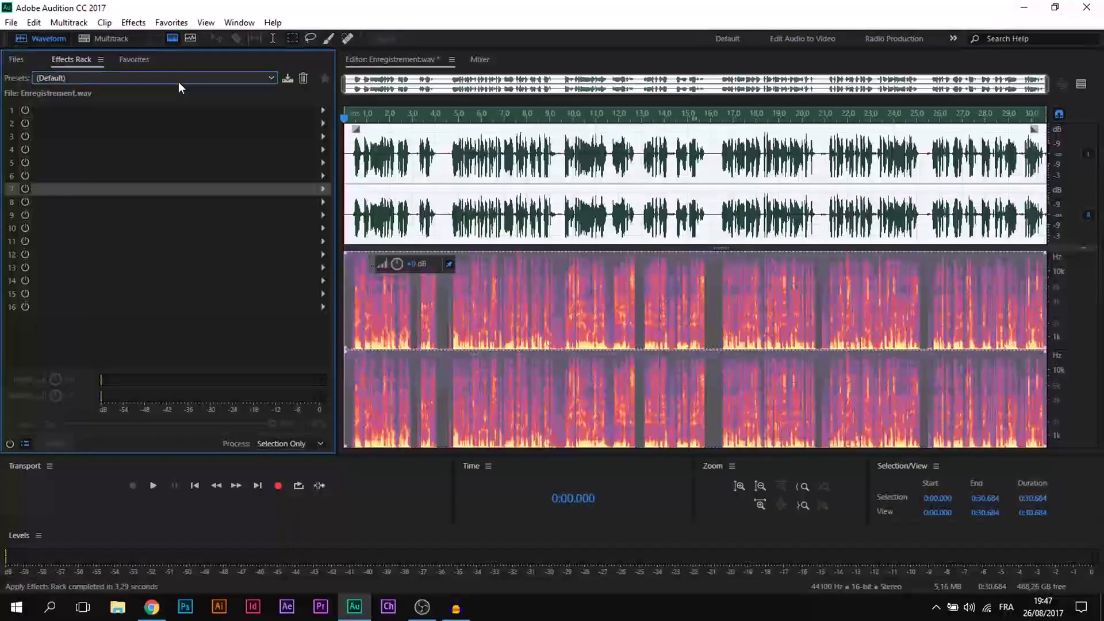
click(178, 79)
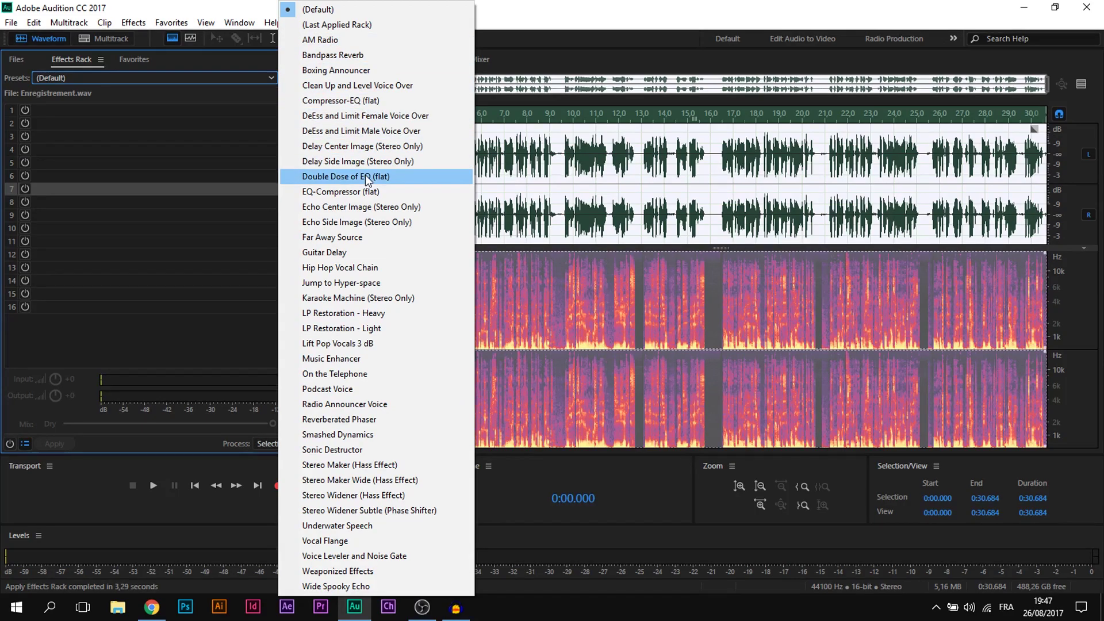
click(240, 136)
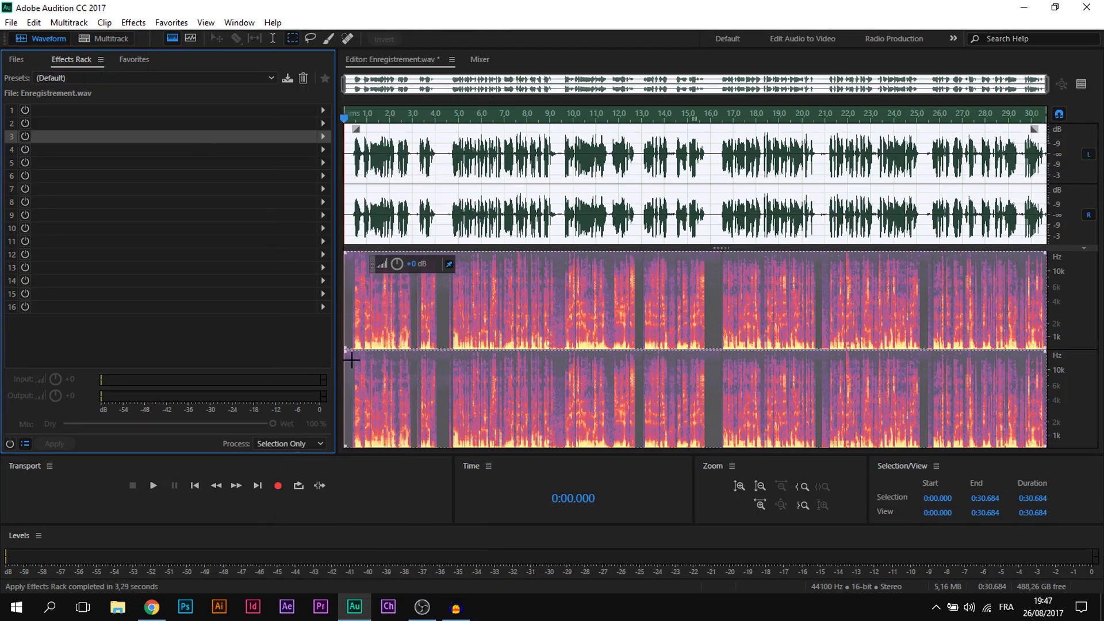
Clear the waveform selection and play the processed recording from the beginning.
click(360, 189)
drag(360, 121, 339, 123)
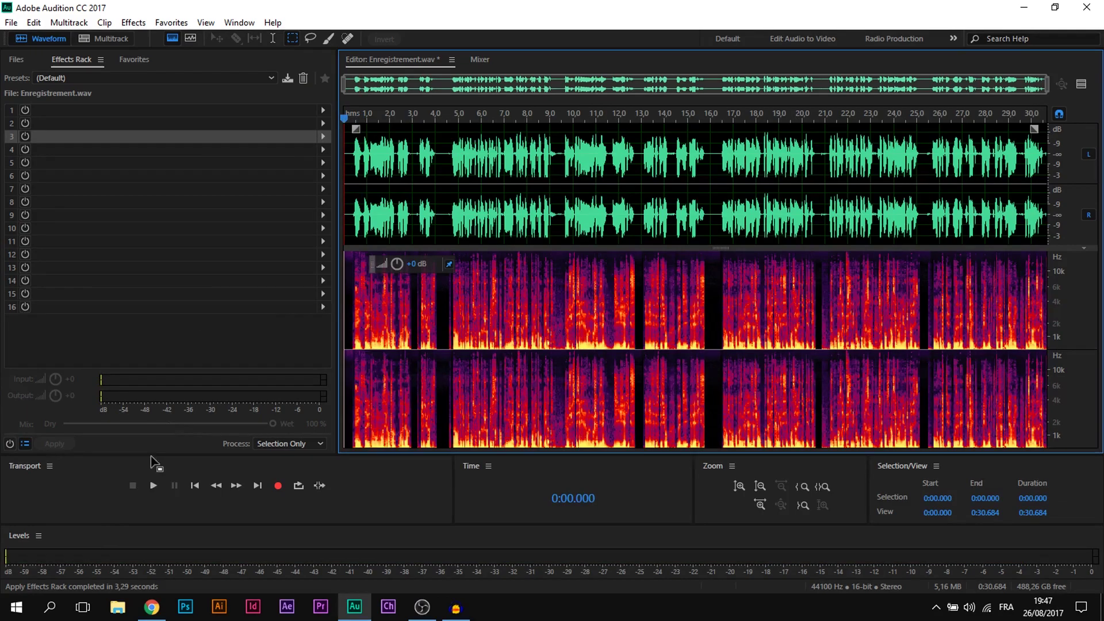
click(155, 485)
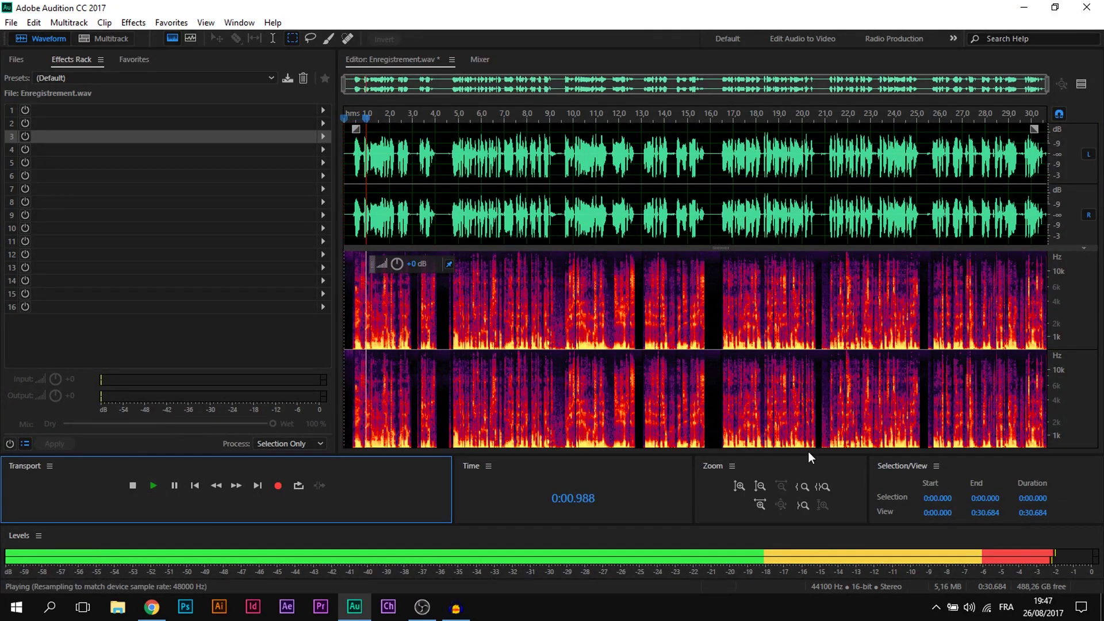
Lower the amplitude of the entire recording with the on-waveform volume adjustment, listen to the result, and stop playback.
click(132, 485)
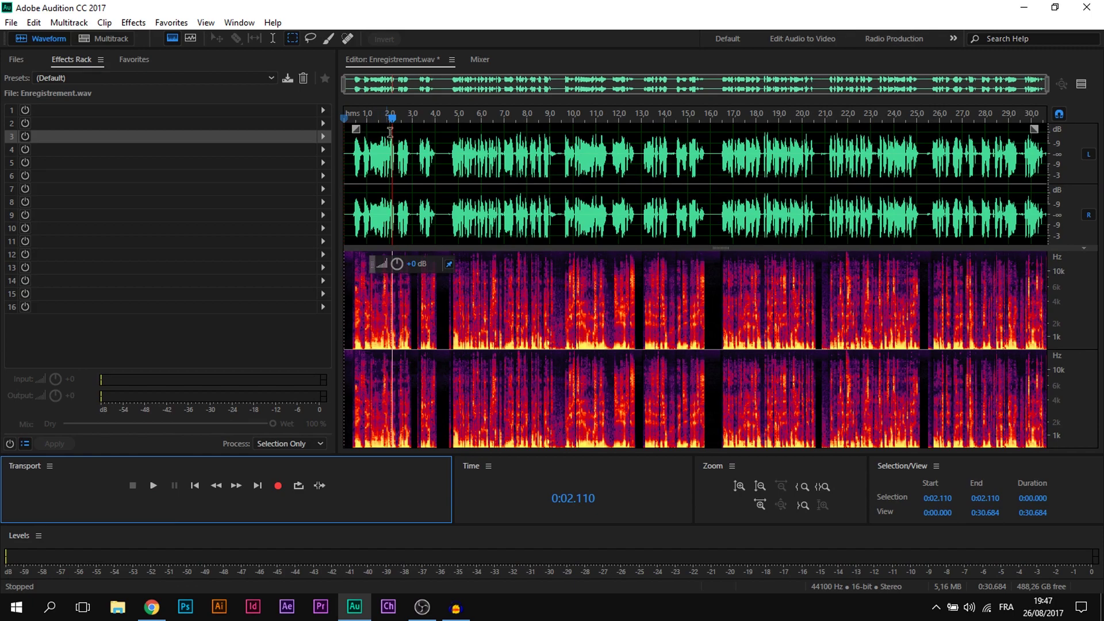
drag(396, 264, 398, 265)
click(157, 488)
drag(397, 264, 406, 269)
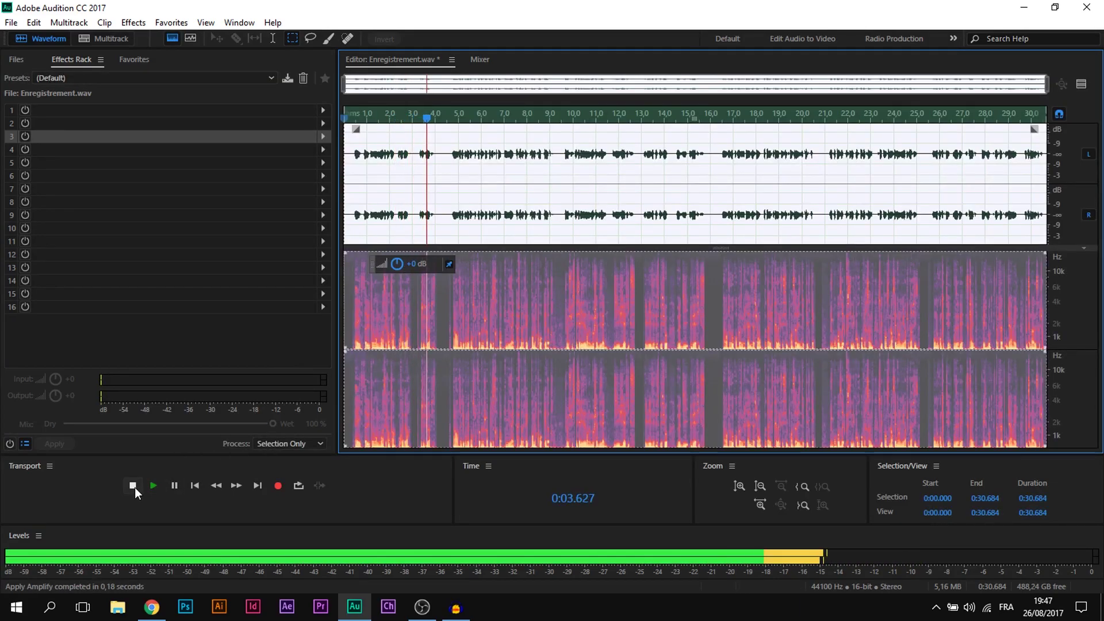
click(133, 486)
click(33, 553)
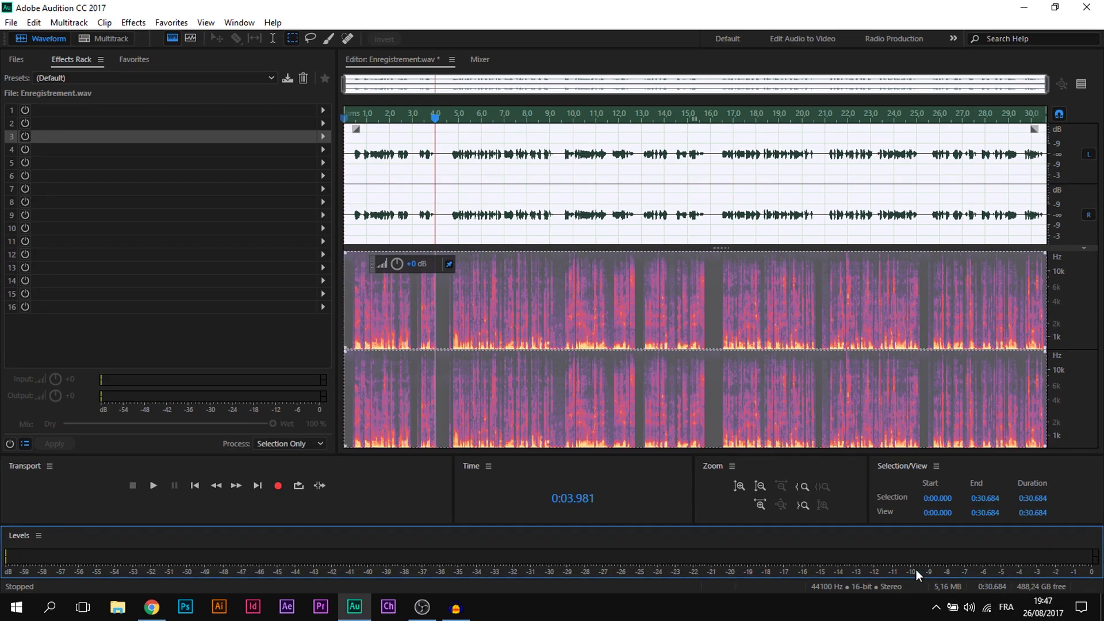
Clear the waveform selection, play the recording from the beginning, and stop after the first few seconds.
drag(437, 121, 725, 164)
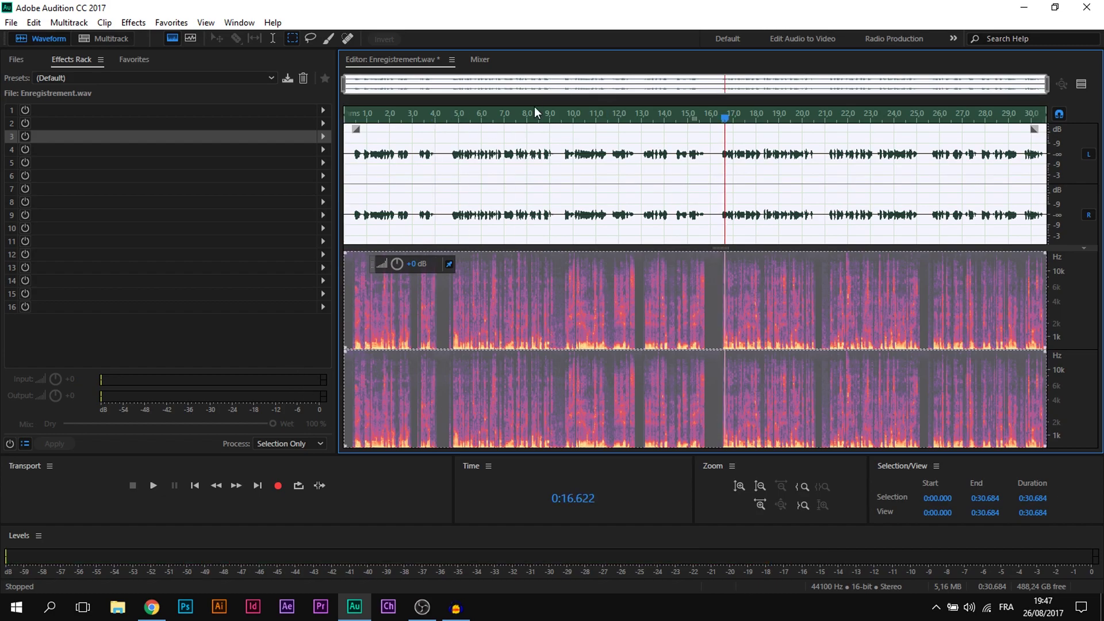
click(400, 164)
click(341, 180)
click(151, 486)
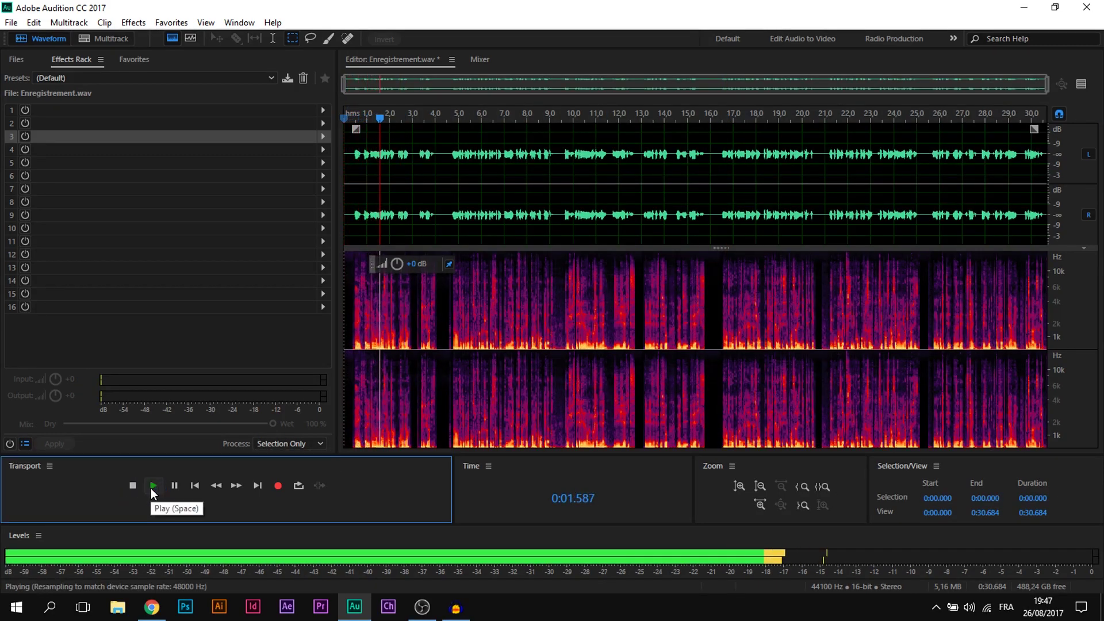
click(139, 487)
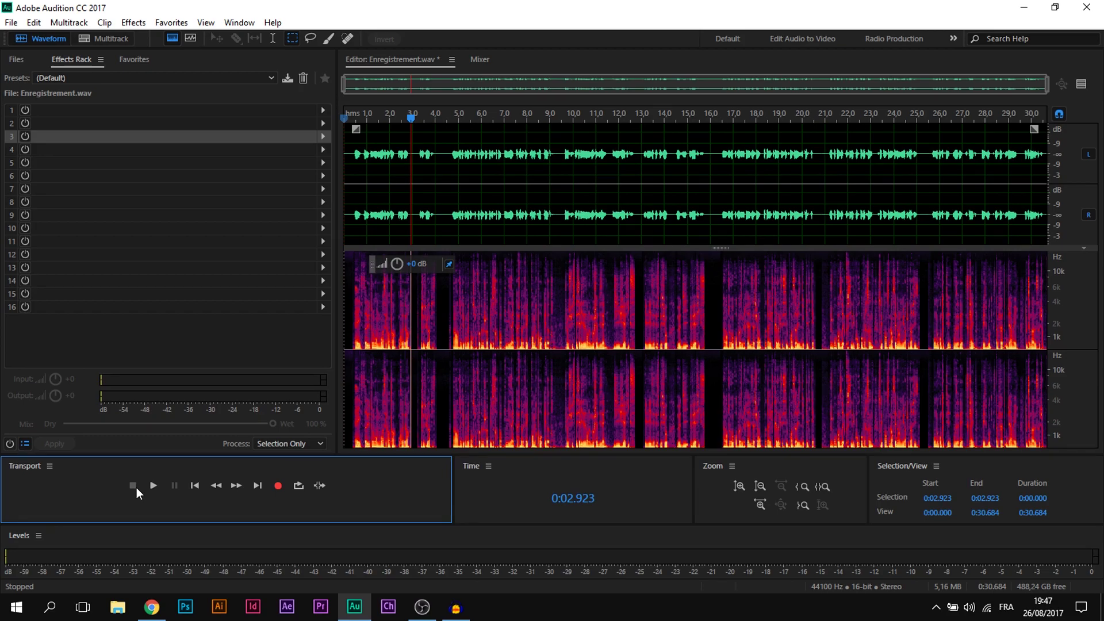
Examine the silent gap and the short noise before the next phrase, between about 4.0 and 4.7 seconds.
drag(411, 118, 350, 118)
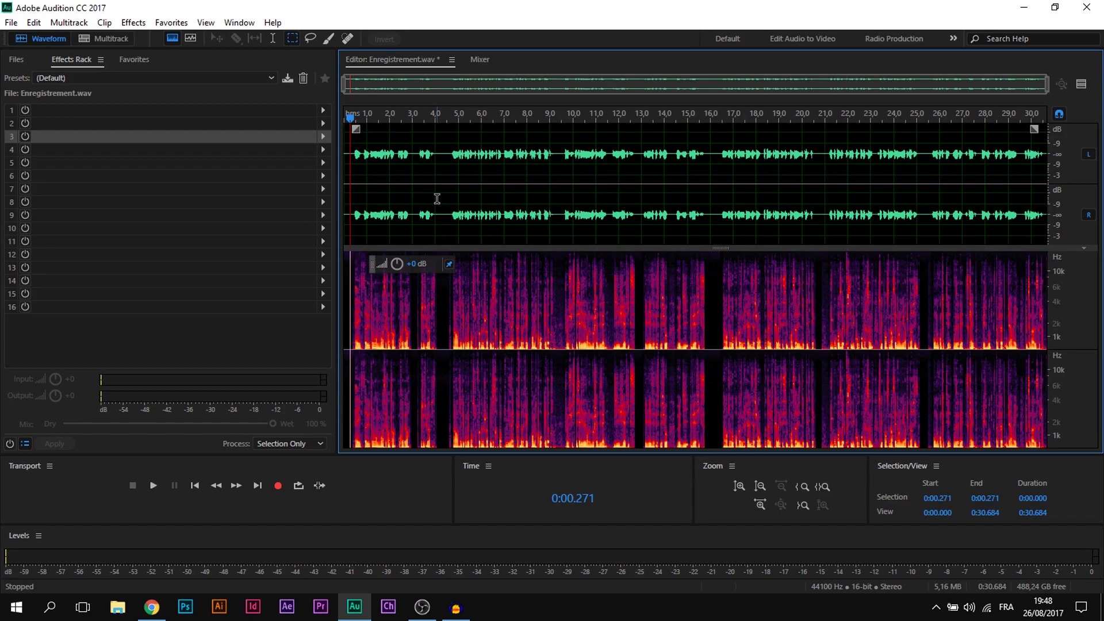
drag(350, 117, 381, 91)
scroll(382, 173, up, 6)
drag(439, 161, 456, 163)
click(447, 220)
scroll(785, 339, down, 2)
scroll(786, 339, up, 4)
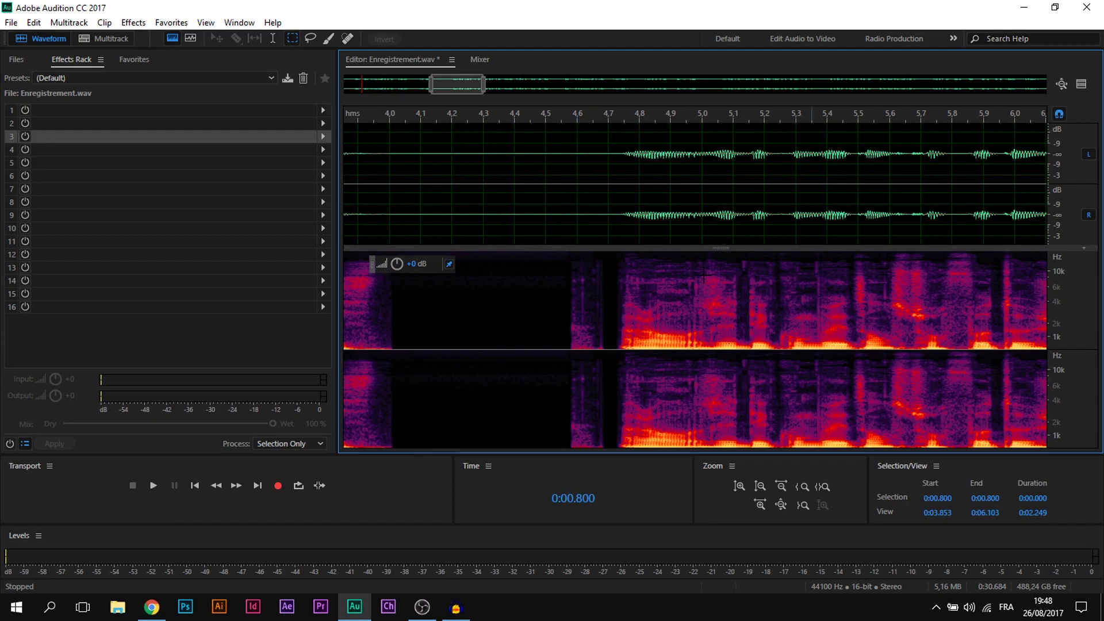
drag(446, 85, 436, 84)
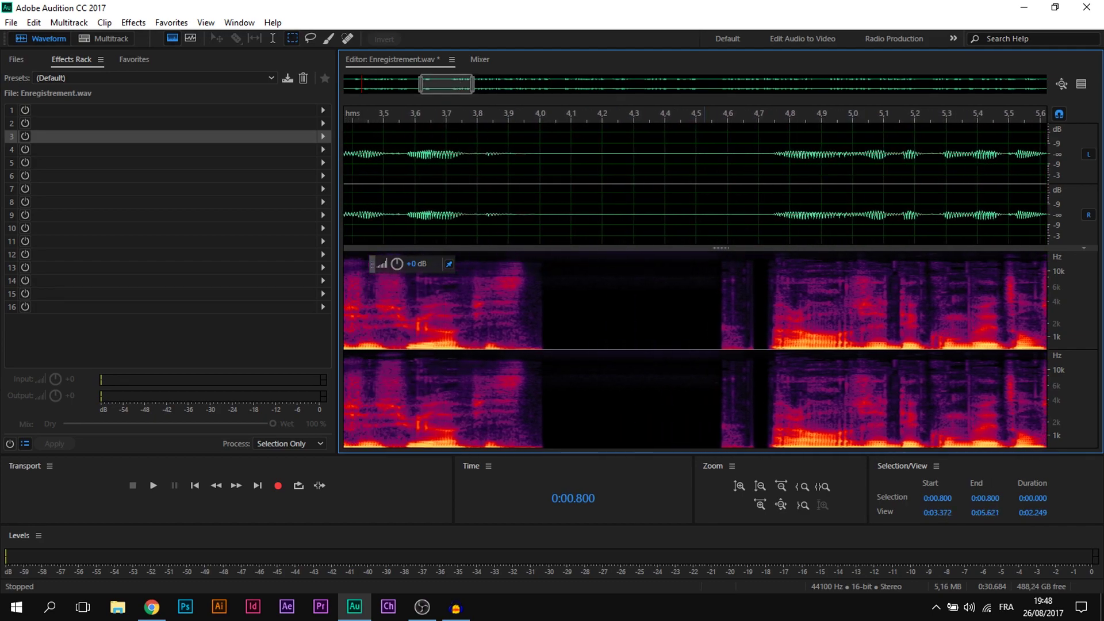
drag(533, 165, 718, 186)
click(609, 214)
drag(546, 329, 689, 335)
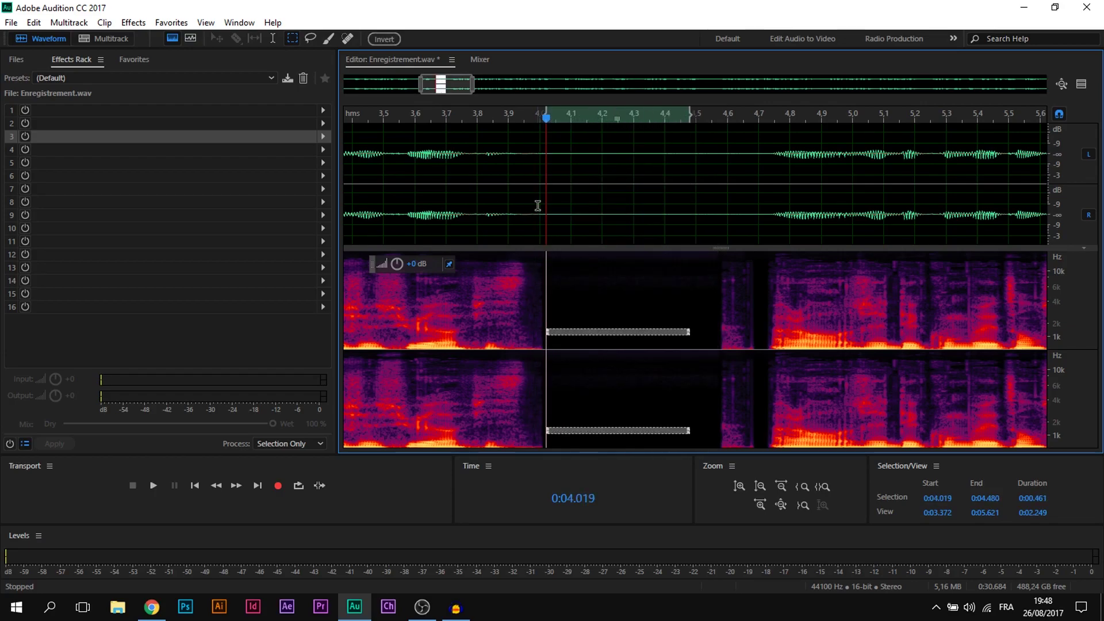
drag(546, 198, 582, 207)
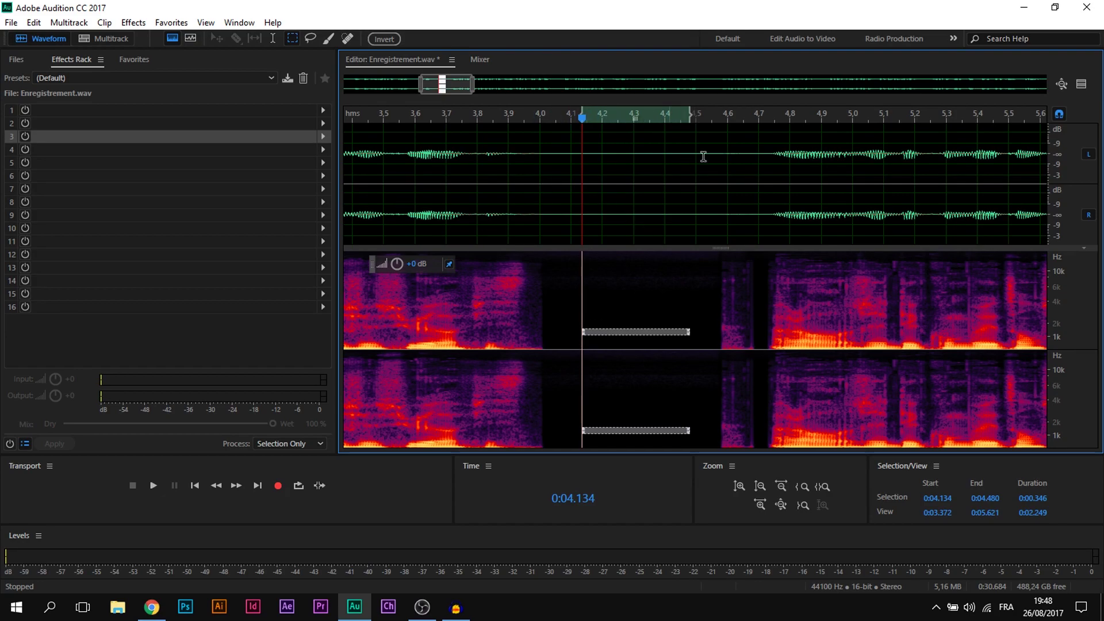
drag(764, 186, 714, 207)
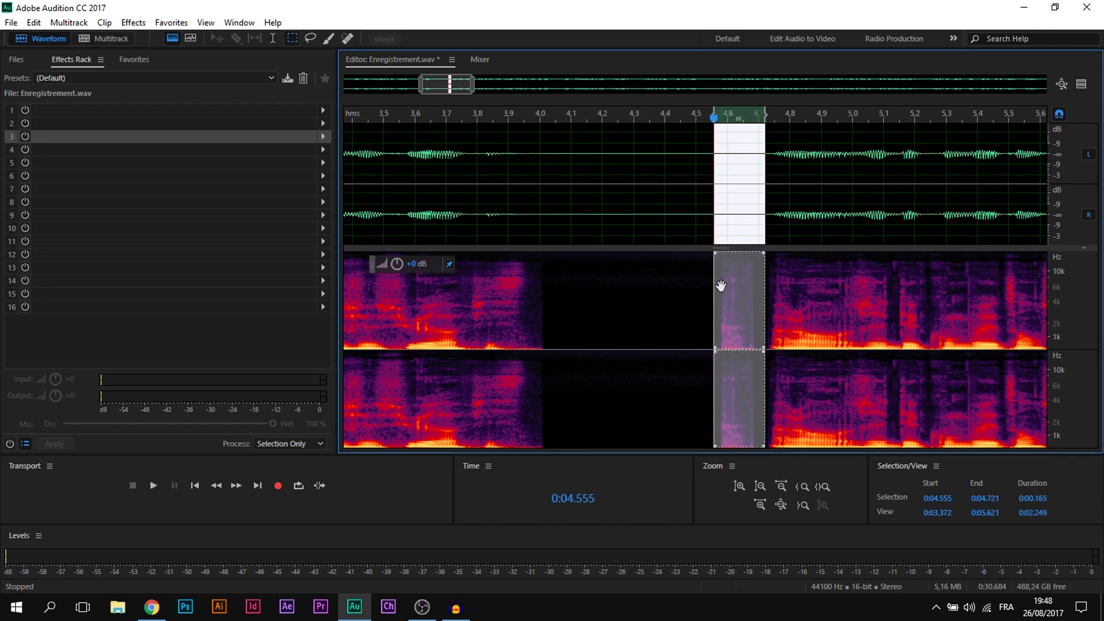
Play the recording from 4.5 seconds to hear the short noise before the next phrase, and stop.
click(695, 184)
click(153, 485)
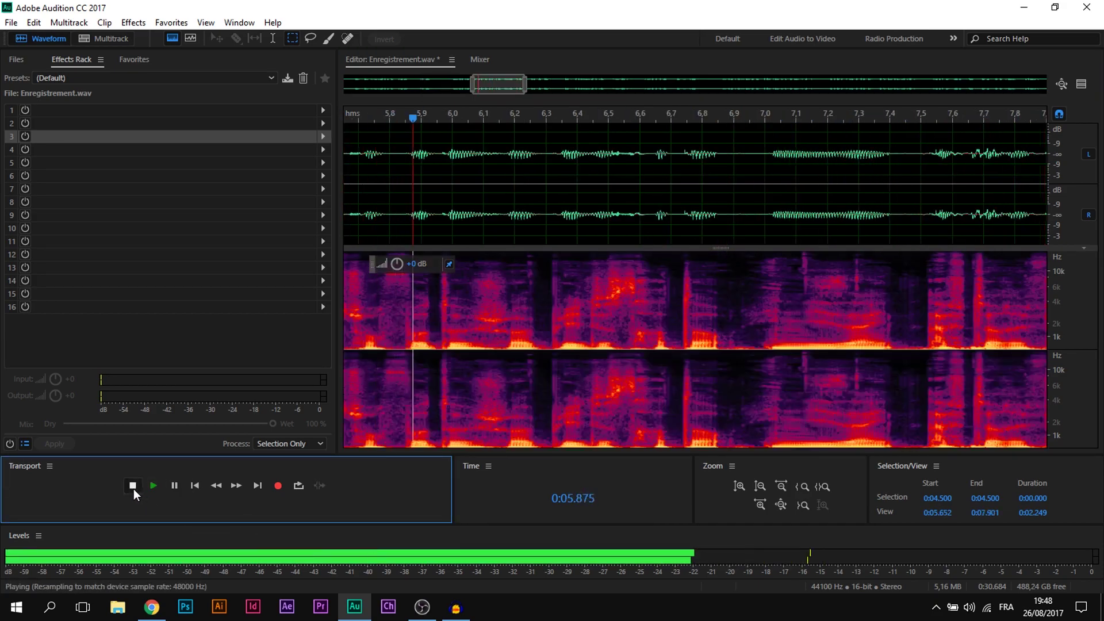
click(133, 488)
Delete the pause between 2.846 and 3.327 seconds from the recording.
drag(467, 86, 326, 105)
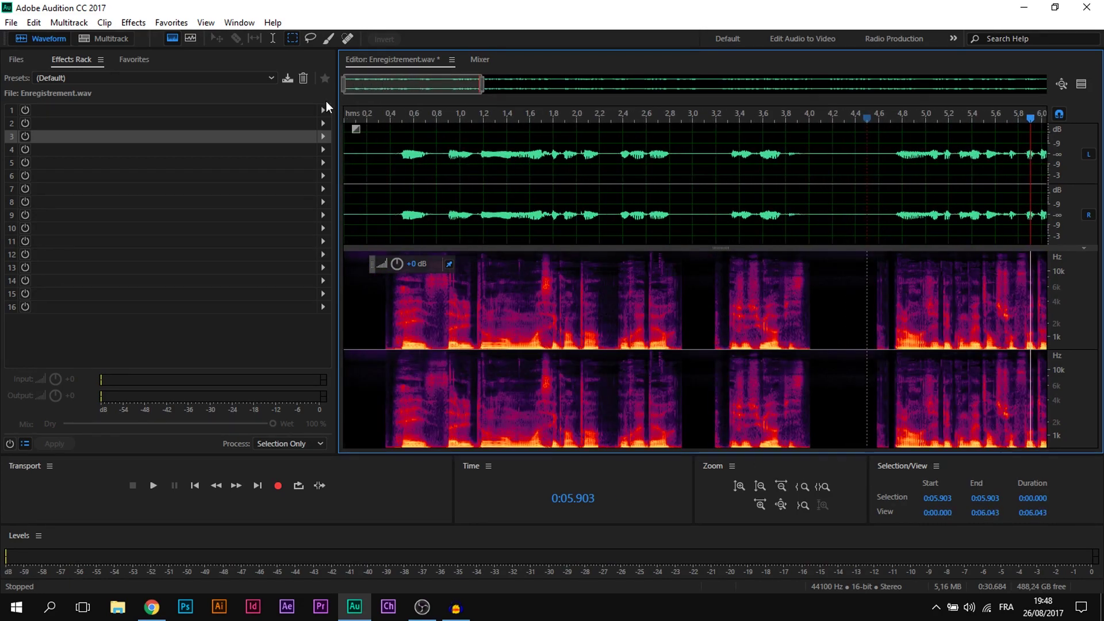
drag(730, 163, 674, 188)
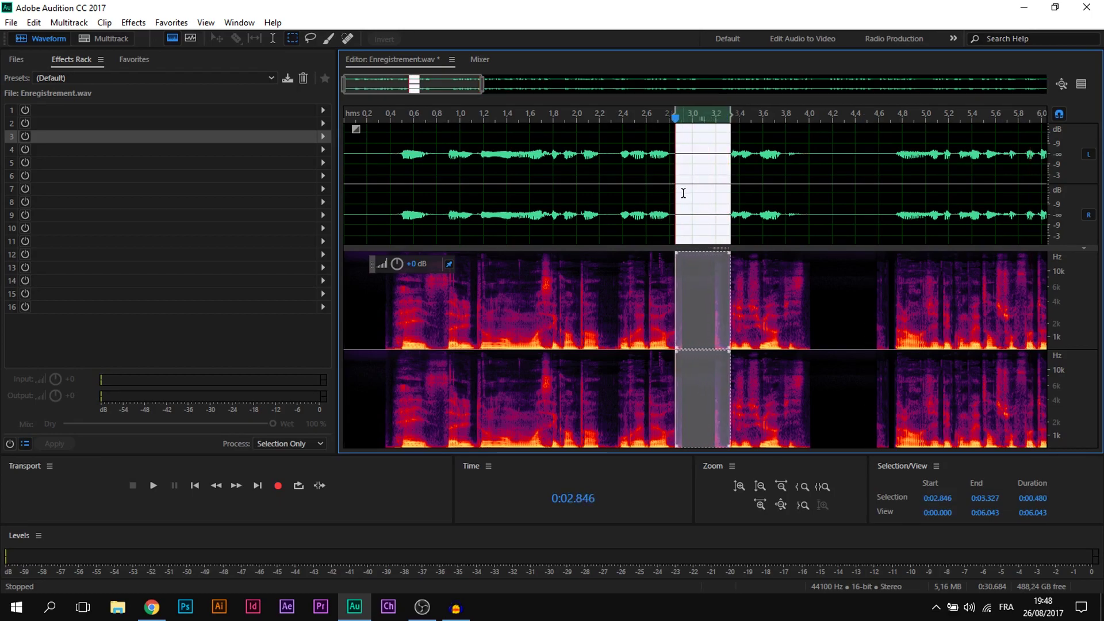
key(Delete)
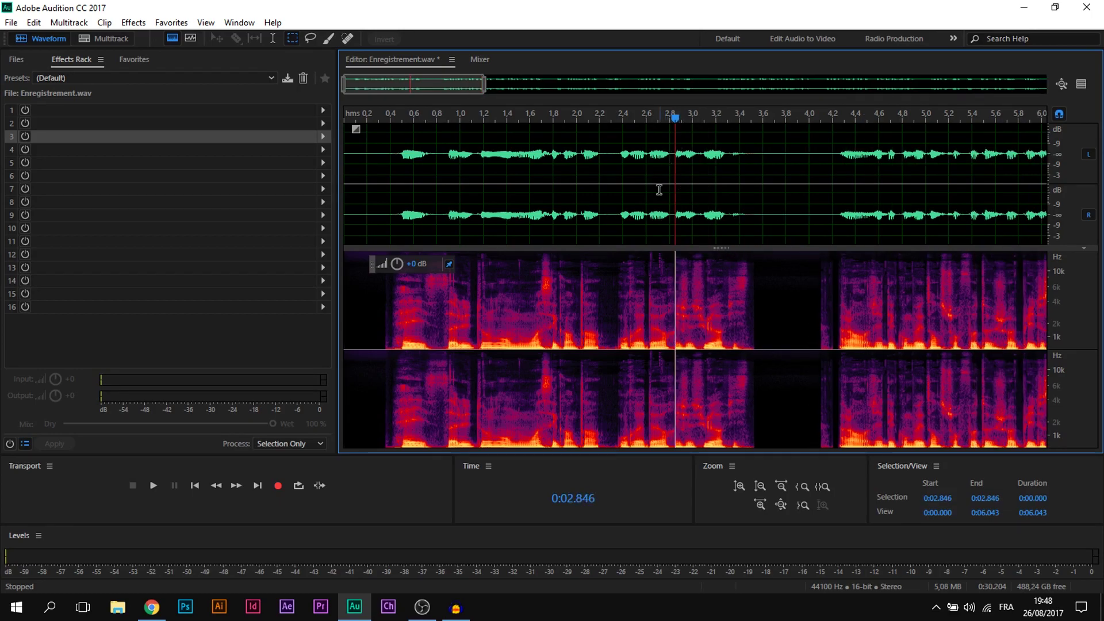
Delete the pause between 2.200 and 2.372 seconds from the recording.
mouse_move(621, 162)
mouse_down()
mouse_move(610, 173)
mouse_move(622, 159)
mouse_move(600, 163)
mouse_up()
click(615, 159)
click(609, 161)
click(607, 161)
scroll(614, 160, up, 5)
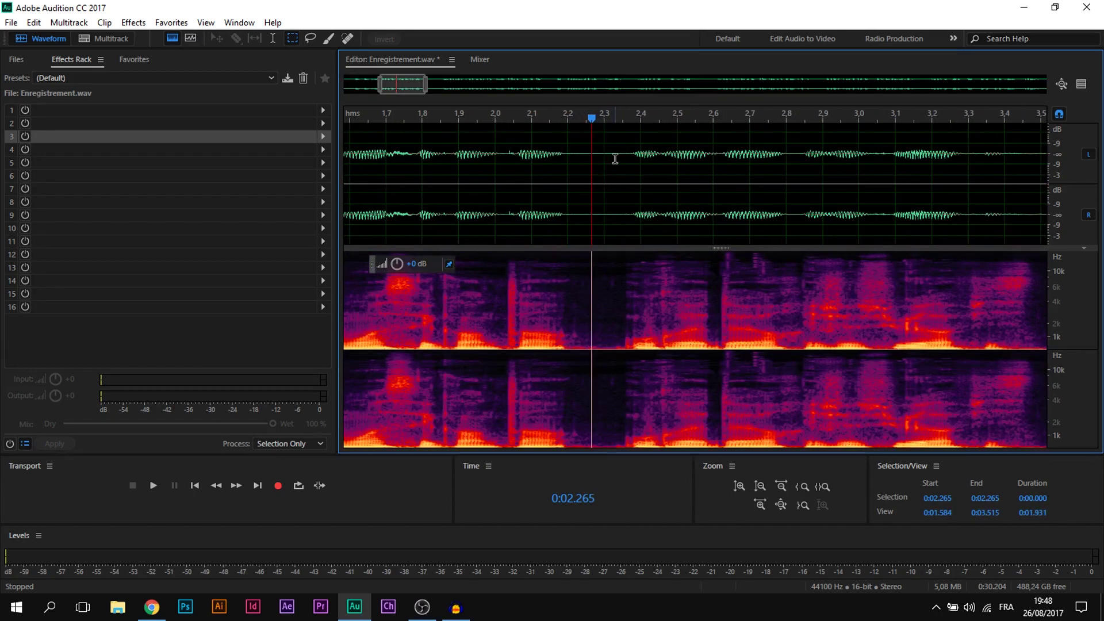
drag(631, 155, 568, 169)
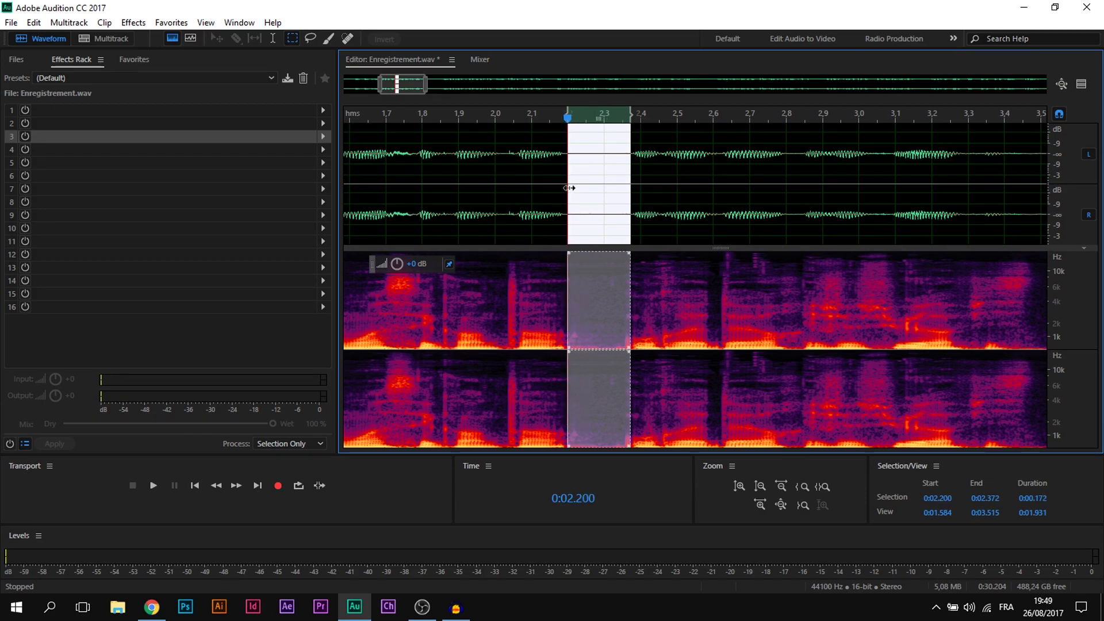
key(Delete)
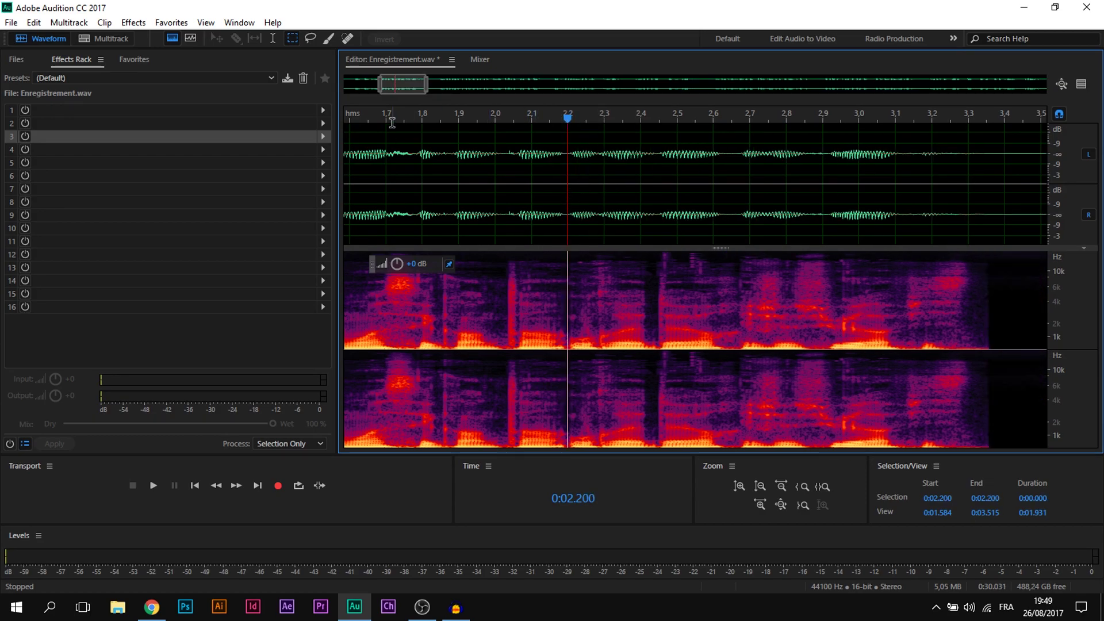
Delete the short gap between 1.128 and 1.167 seconds from the recording.
drag(402, 88, 382, 89)
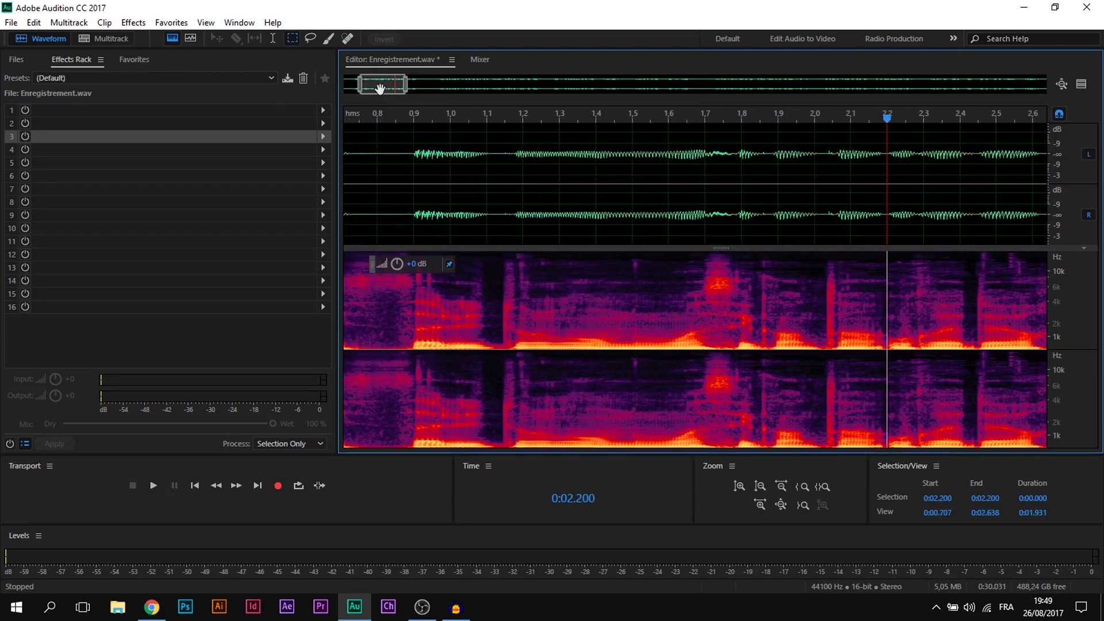
drag(511, 151, 497, 157)
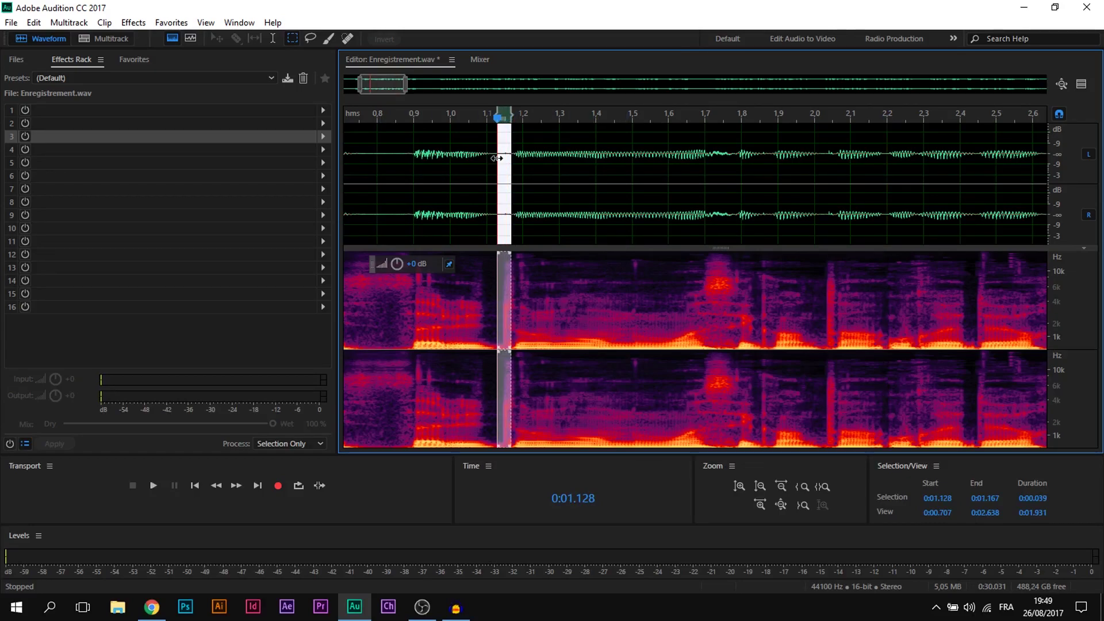
key(Delete)
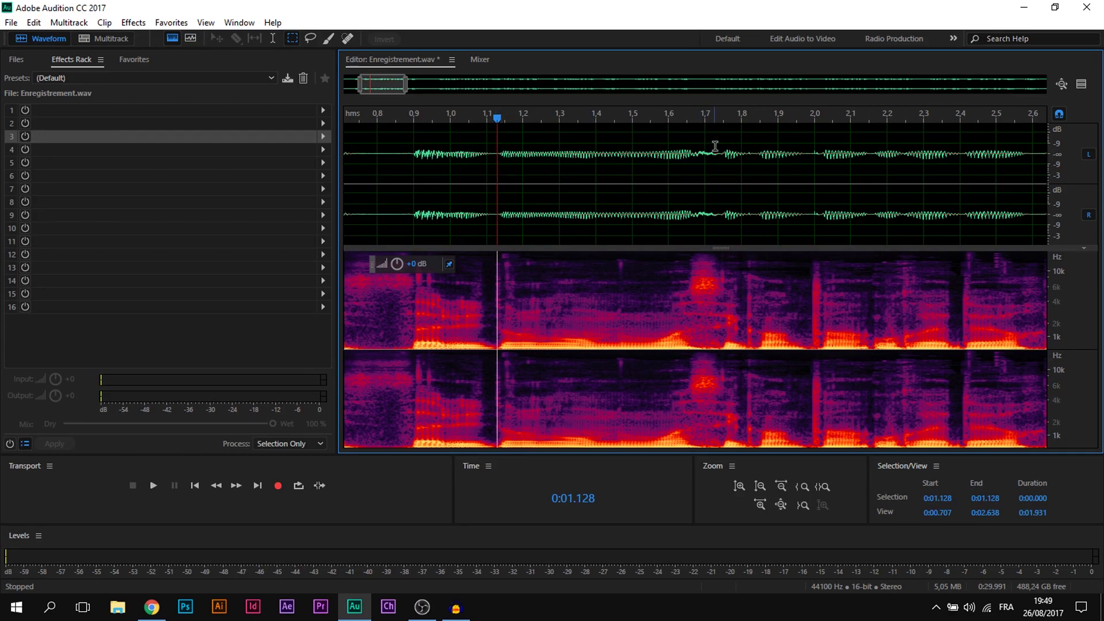
Delete the tiny gap between words at about 1.87 seconds.
scroll(738, 199, down, 2)
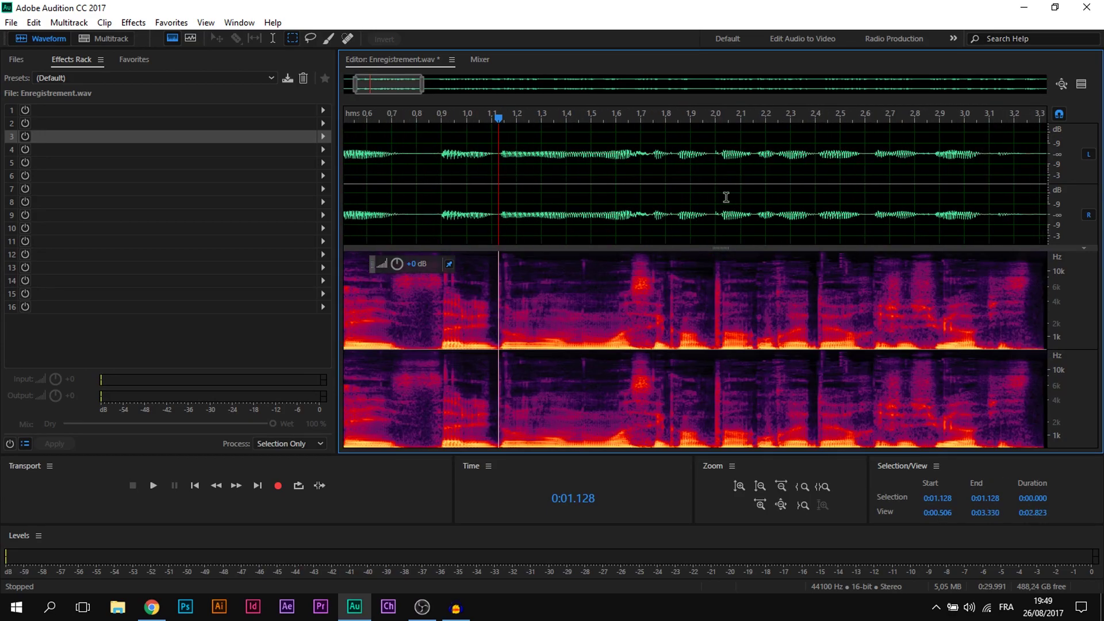
scroll(726, 197, up, 4)
drag(721, 161, 701, 178)
click(702, 182)
click(635, 183)
Delete the short gap between 2.549 and 2.600 seconds from the recording.
scroll(636, 182, down, 3)
scroll(702, 239, down, 3)
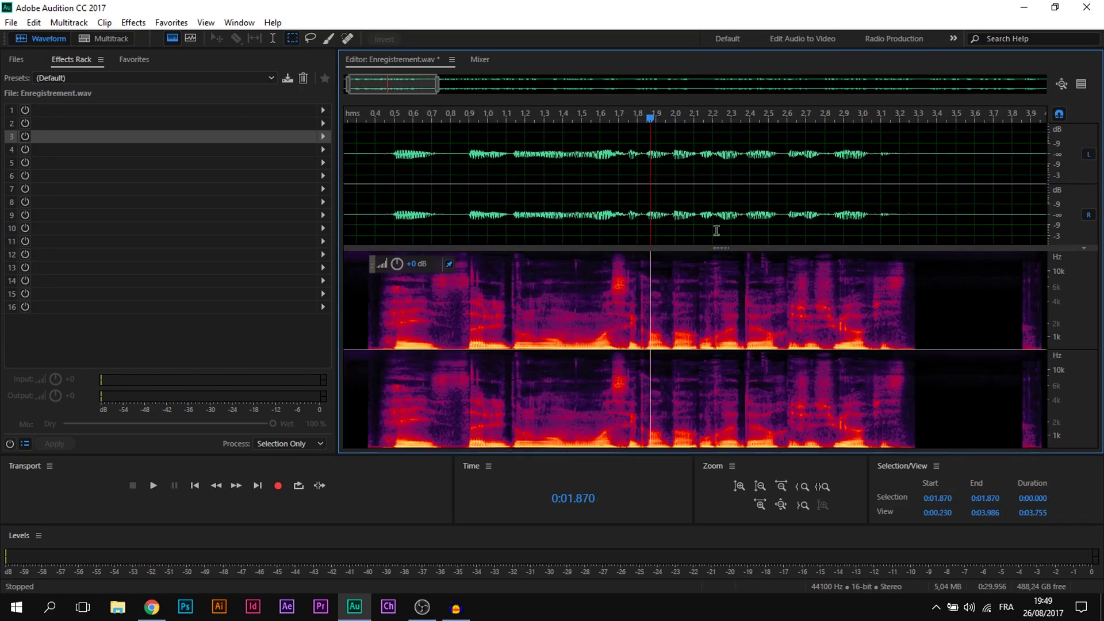
click(750, 161)
scroll(759, 162, up, 6)
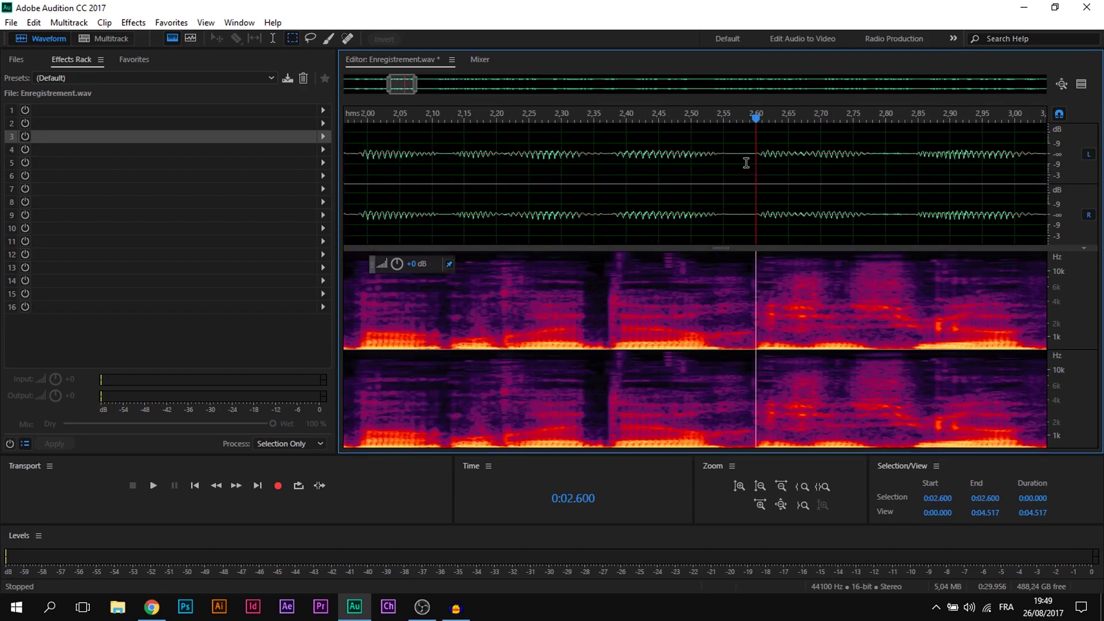
drag(768, 162, 691, 179)
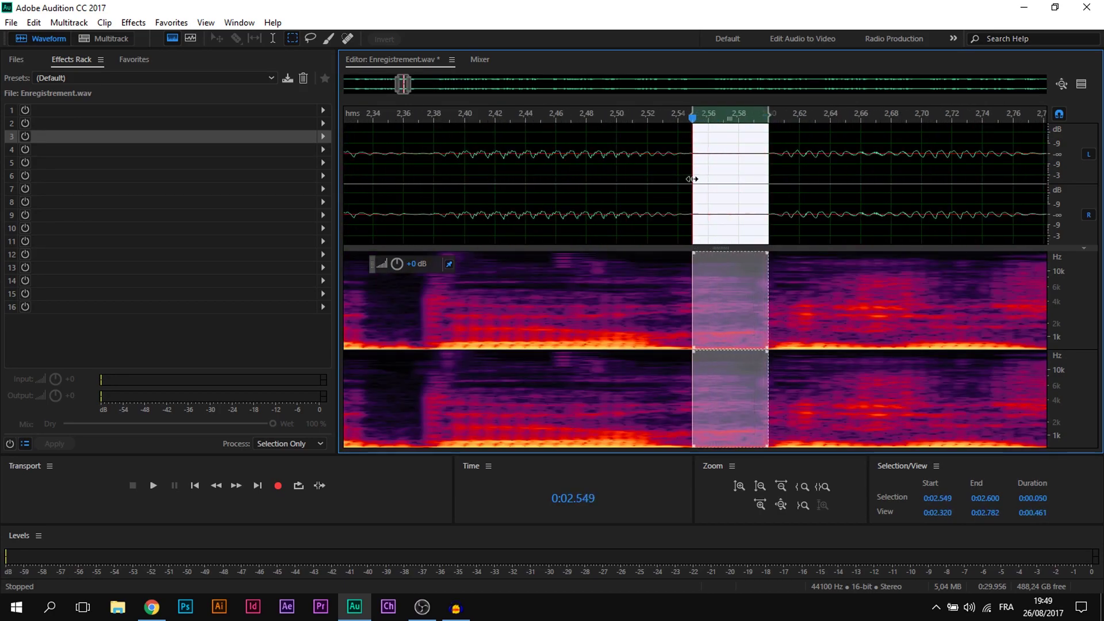
click(685, 195)
Delete the long pause, including the short noise, from 3.2 seconds up to the start of the next phrase.
scroll(685, 196, down, 7)
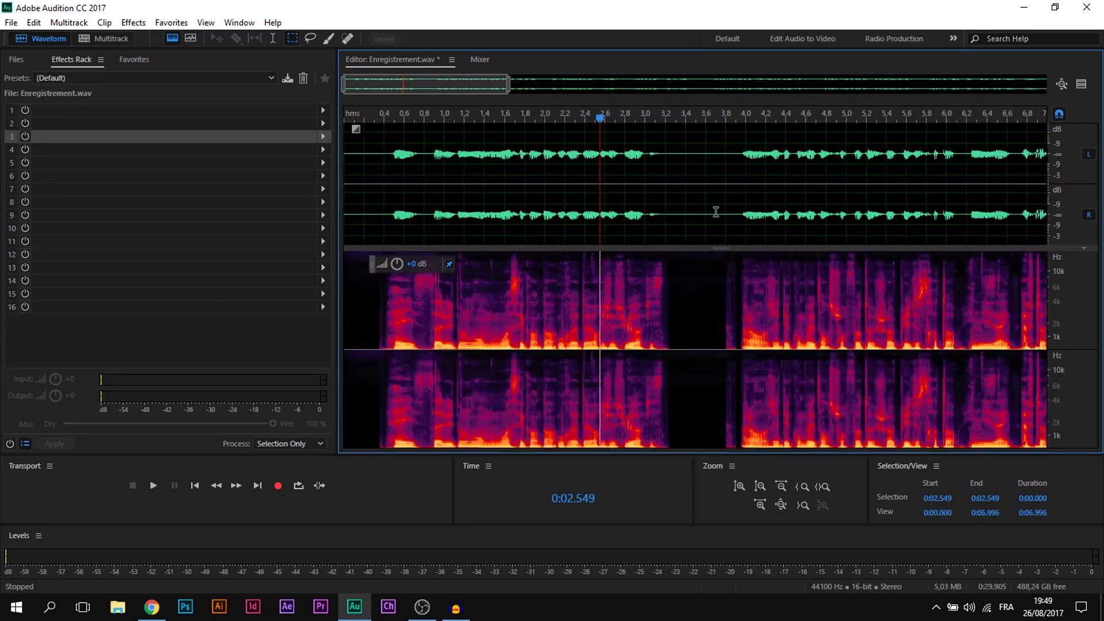
click(739, 166)
scroll(747, 198, up, 4)
drag(812, 184, 601, 249)
key(Delete)
Play the shortened recording from about 0.1 seconds to hear the joined phrases, and stop.
scroll(613, 245, down, 5)
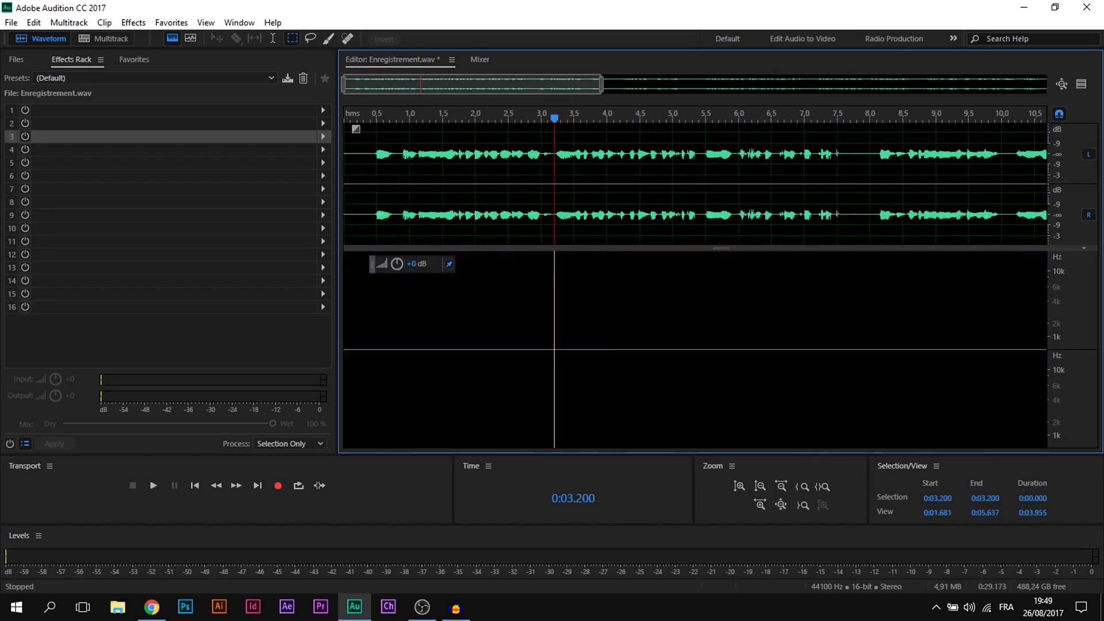
scroll(612, 301, down, 1)
click(349, 147)
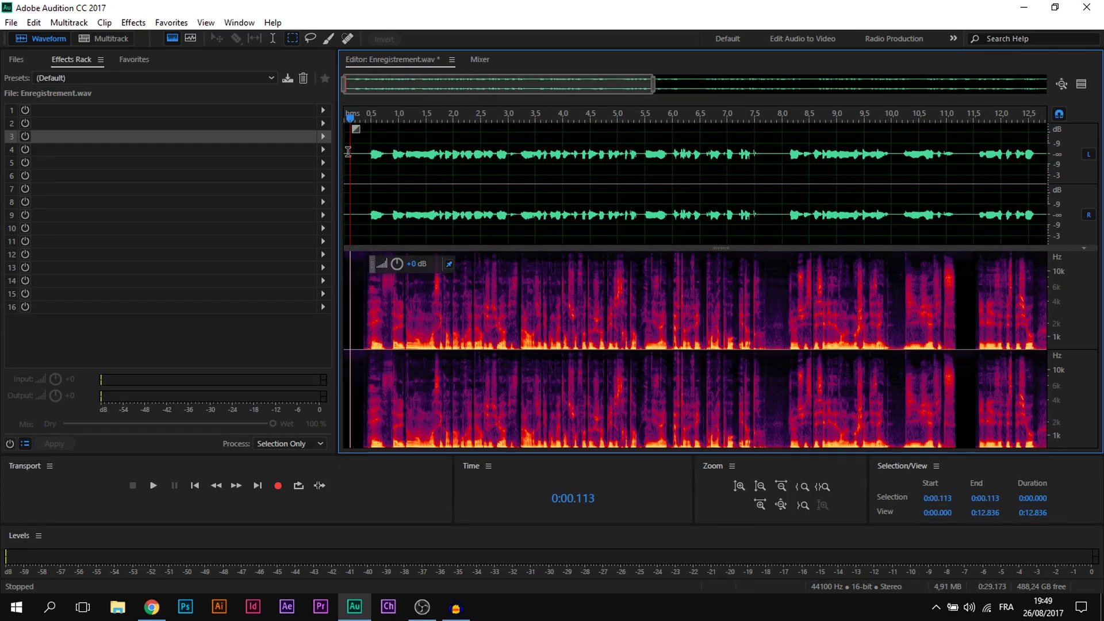
click(153, 486)
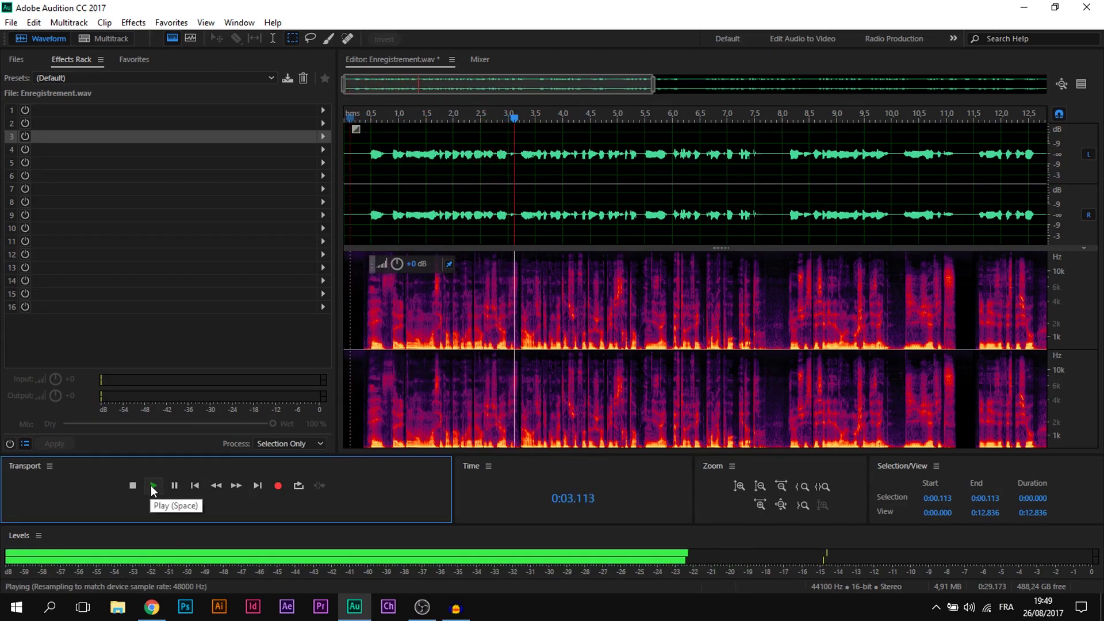
click(132, 485)
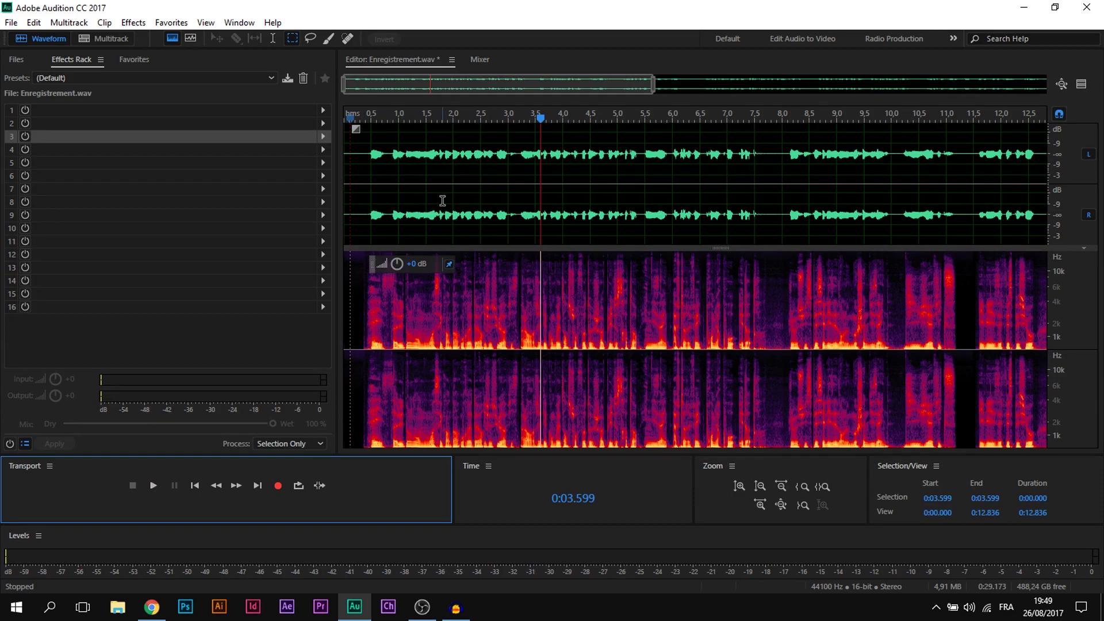
Undo the last five audio deletions.
click(10, 23)
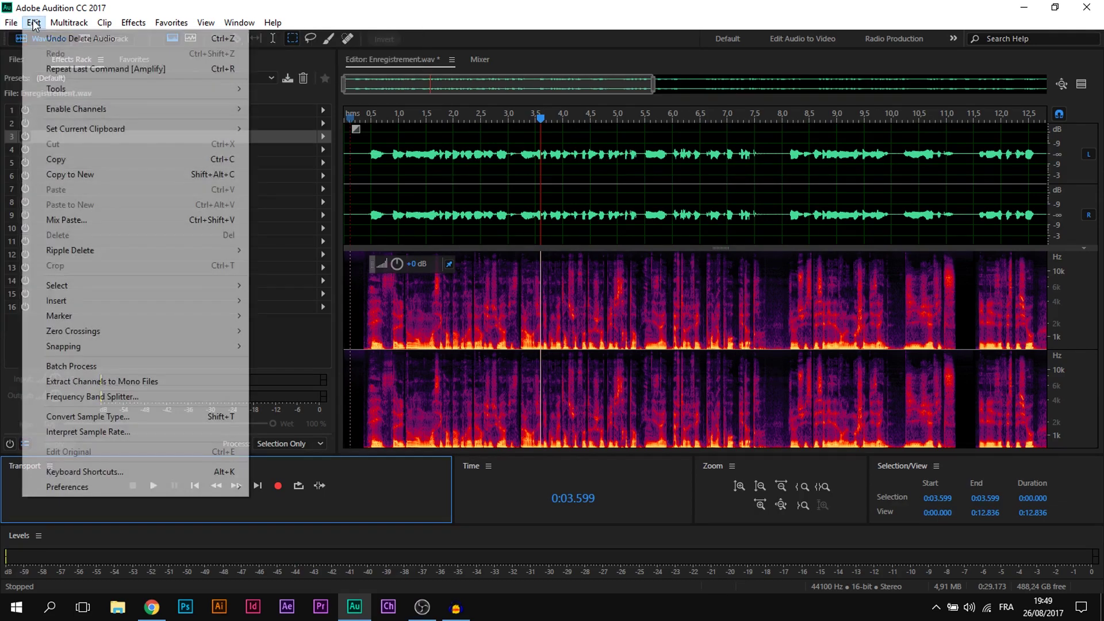
click(42, 37)
click(35, 23)
click(40, 38)
click(34, 23)
click(39, 37)
click(35, 23)
click(40, 38)
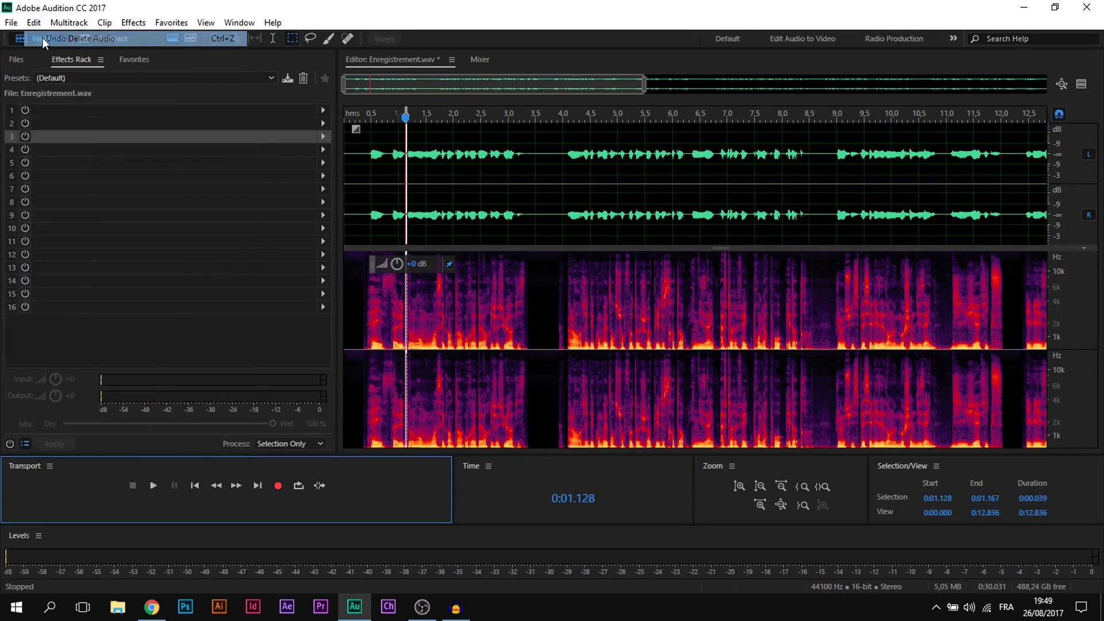
Delete the pause between 2.225 and 2.373 seconds from the recording.
click(496, 169)
scroll(475, 168, up, 3)
scroll(474, 169, up, 1)
drag(479, 168, 439, 170)
click(449, 169)
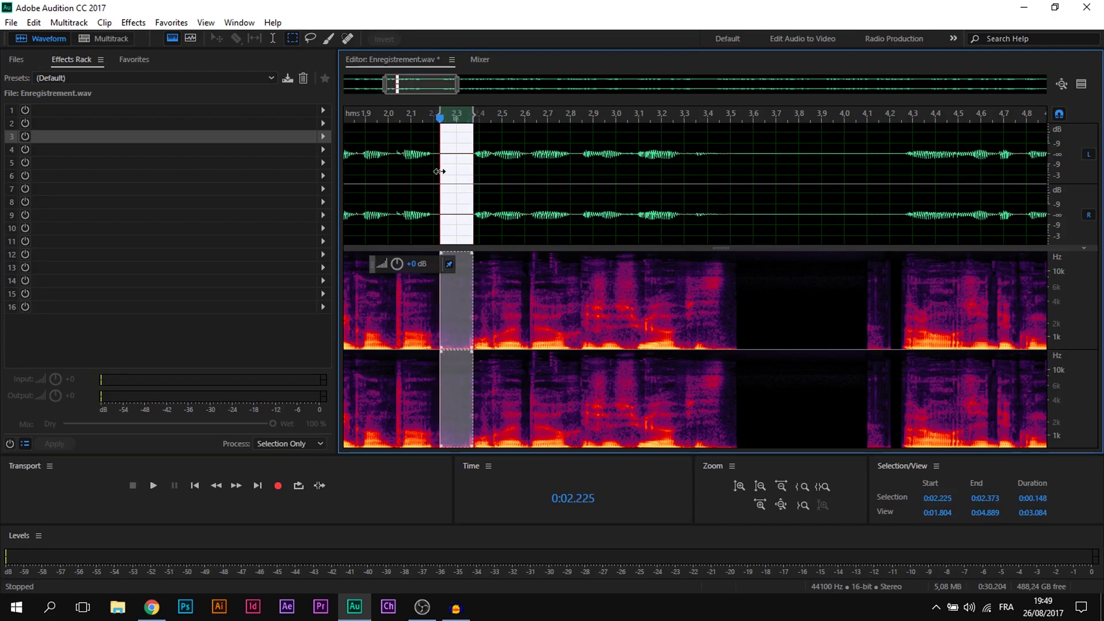
key(Delete)
Delete the very short gap between words at about 2.7 seconds from the recording.
click(547, 162)
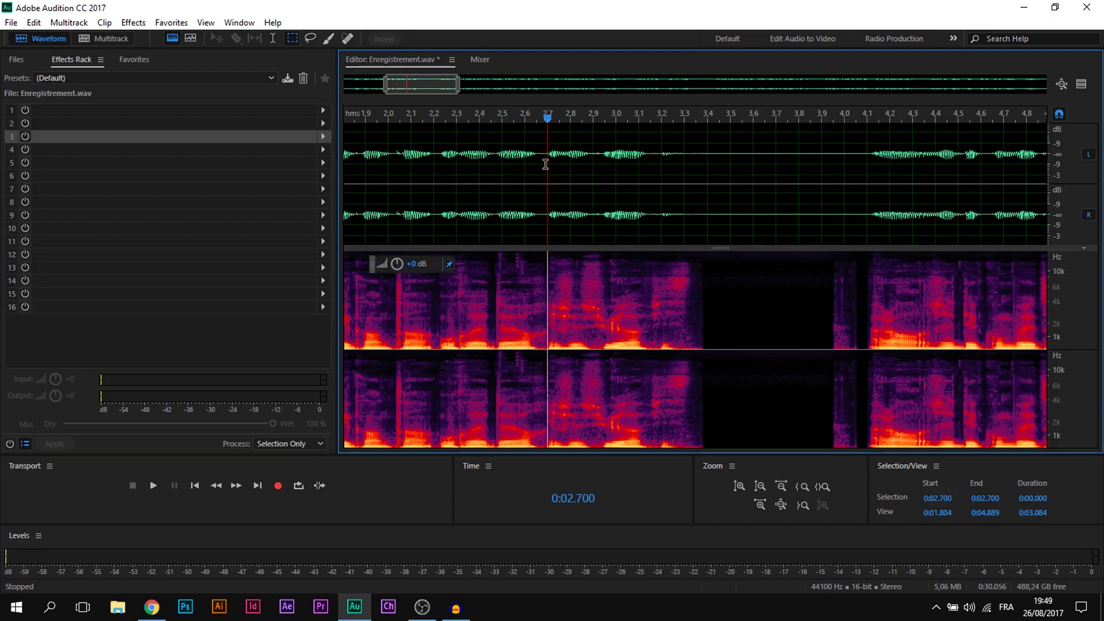
drag(542, 167, 549, 167)
key(Delete)
click(593, 155)
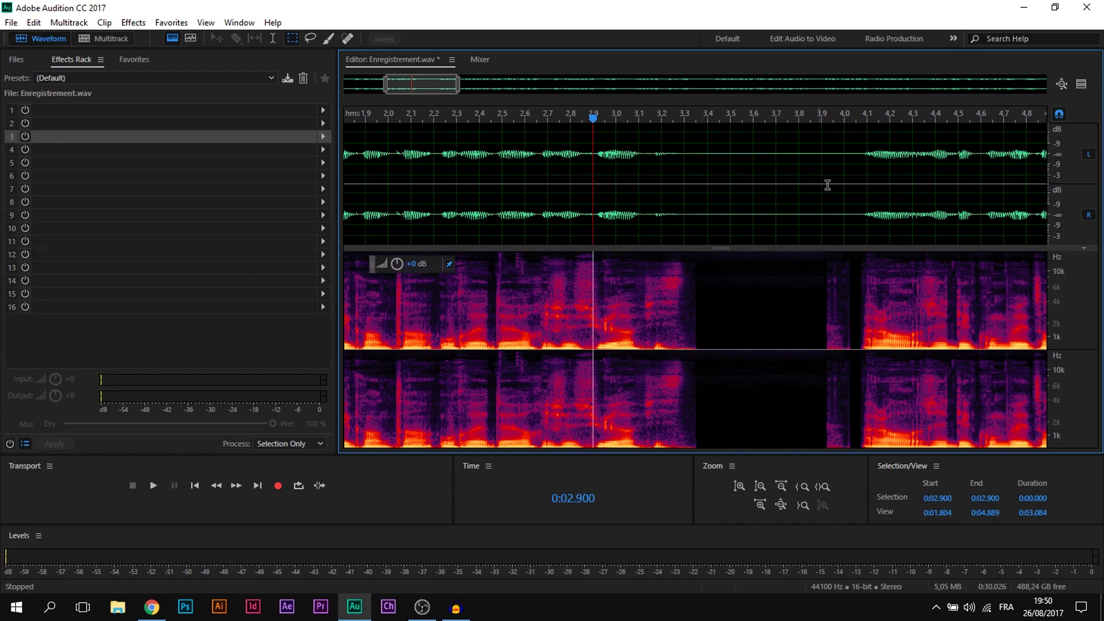
Delete the long pause with its short noise, from about 3.39 to 4.05 seconds, before the following phrase.
drag(855, 177, 705, 199)
key(Delete)
click(479, 184)
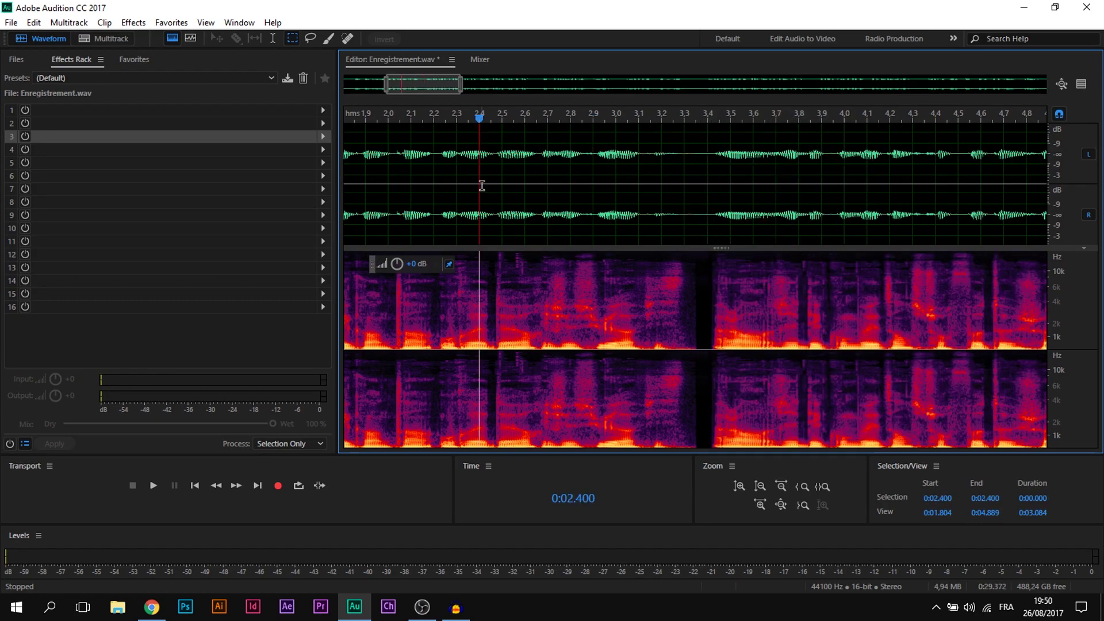
Delete the short pause between 0.799 and 0.856 seconds near the start of the recording.
scroll(475, 175, down, 3)
drag(369, 163, 364, 165)
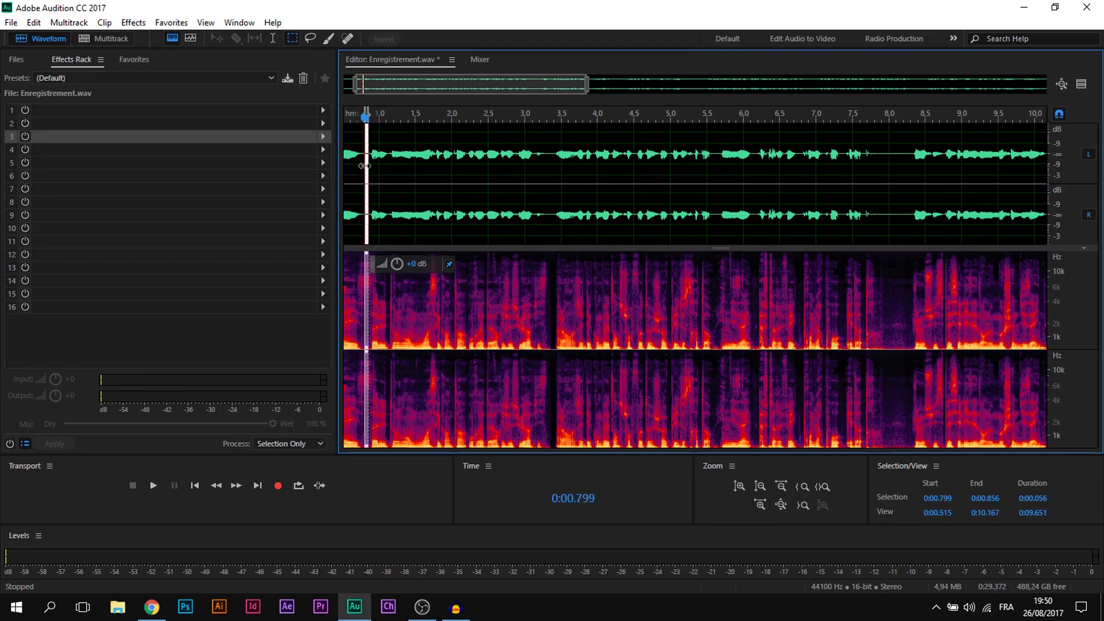
key(Delete)
Play the edited recording from the beginning to check how the joined phrases sound, and stop after about 5 seconds.
scroll(364, 166, down, 3)
key(Home)
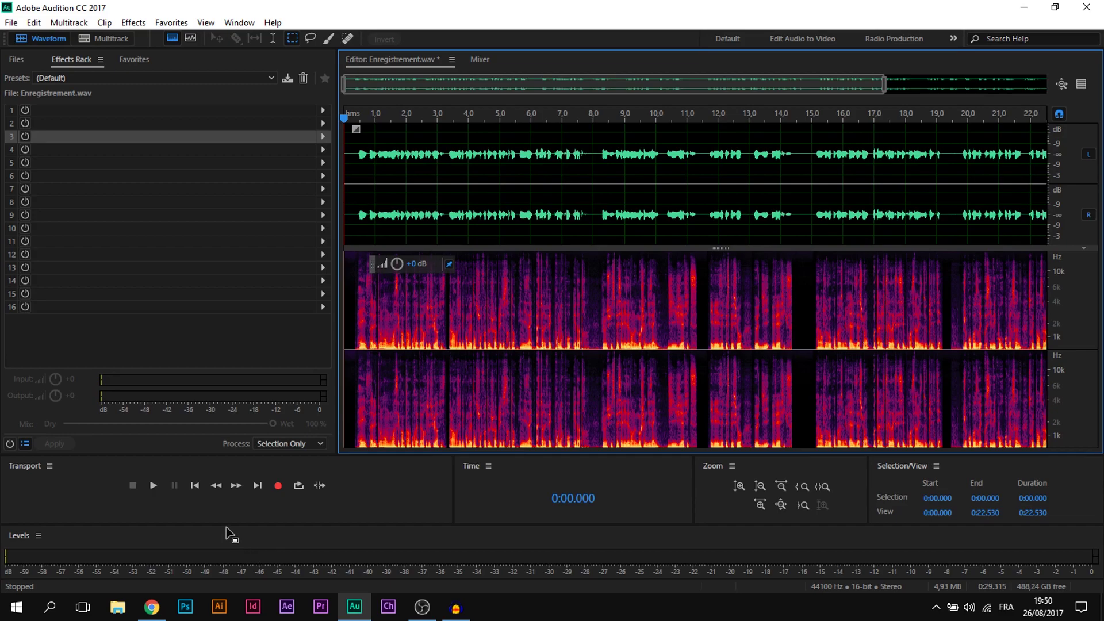
click(154, 487)
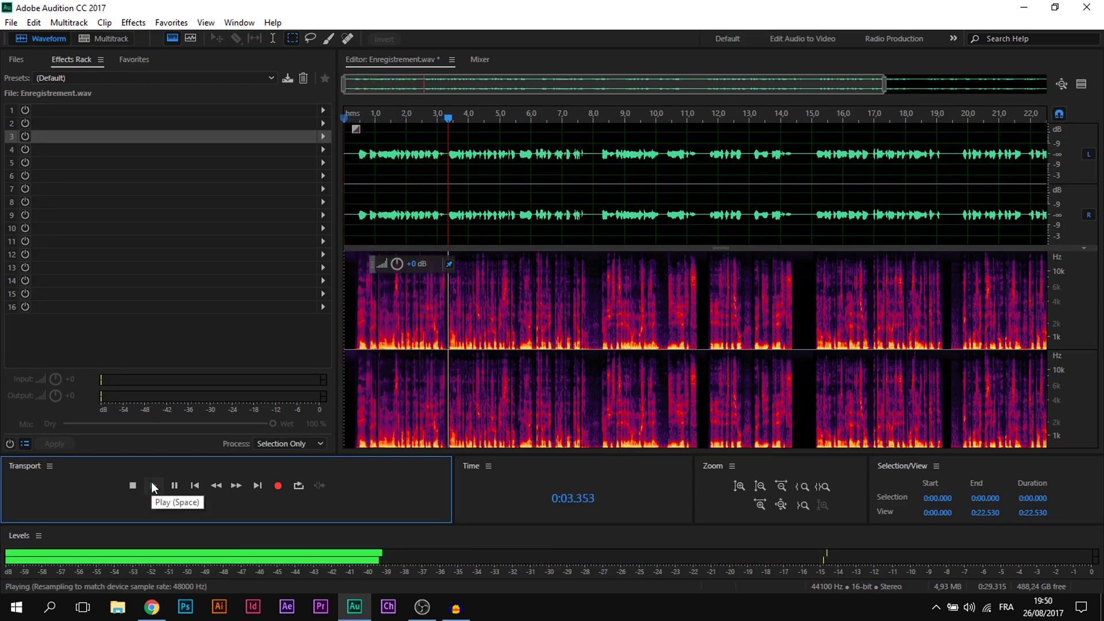
click(133, 485)
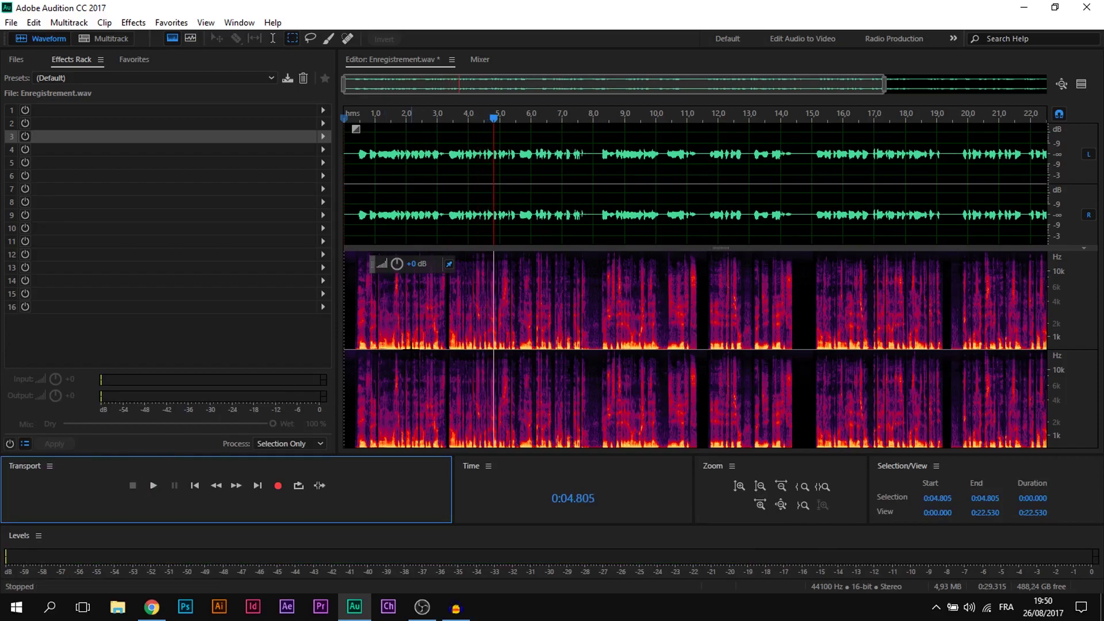
click(419, 342)
click(451, 325)
scroll(439, 184, up, 3)
scroll(446, 189, down, 3)
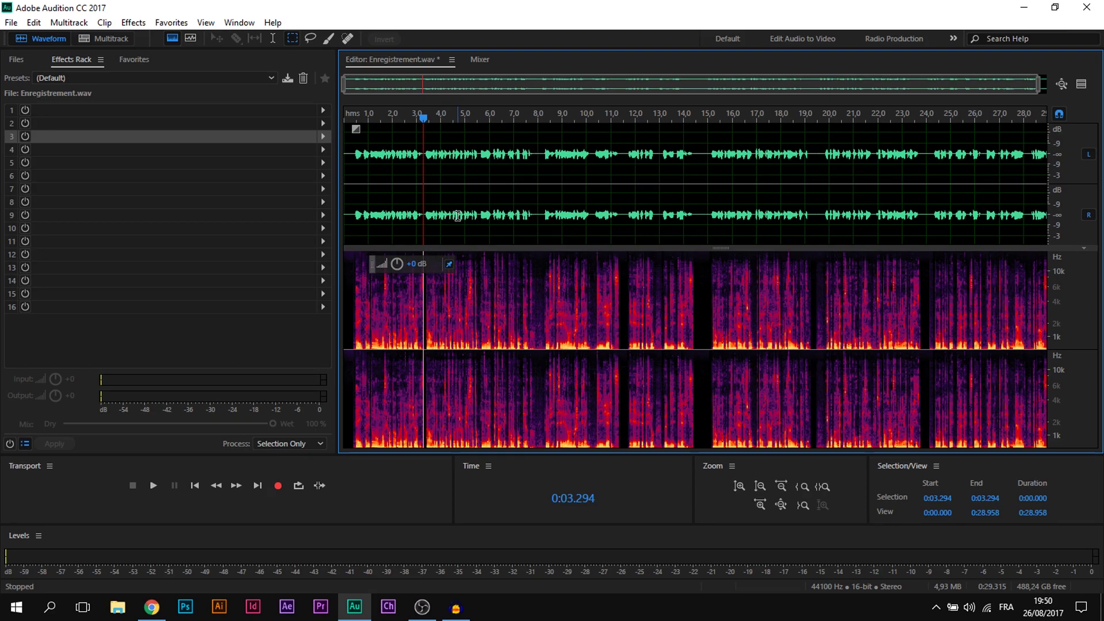
scroll(457, 216, up, 5)
scroll(462, 277, down, 5)
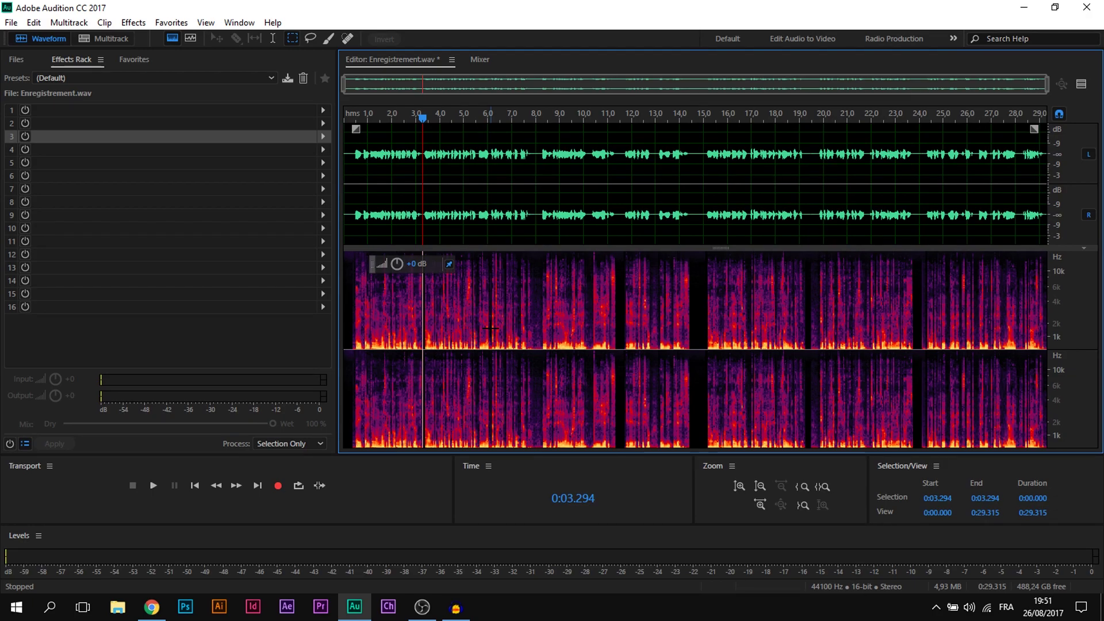
click(263, 216)
click(403, 135)
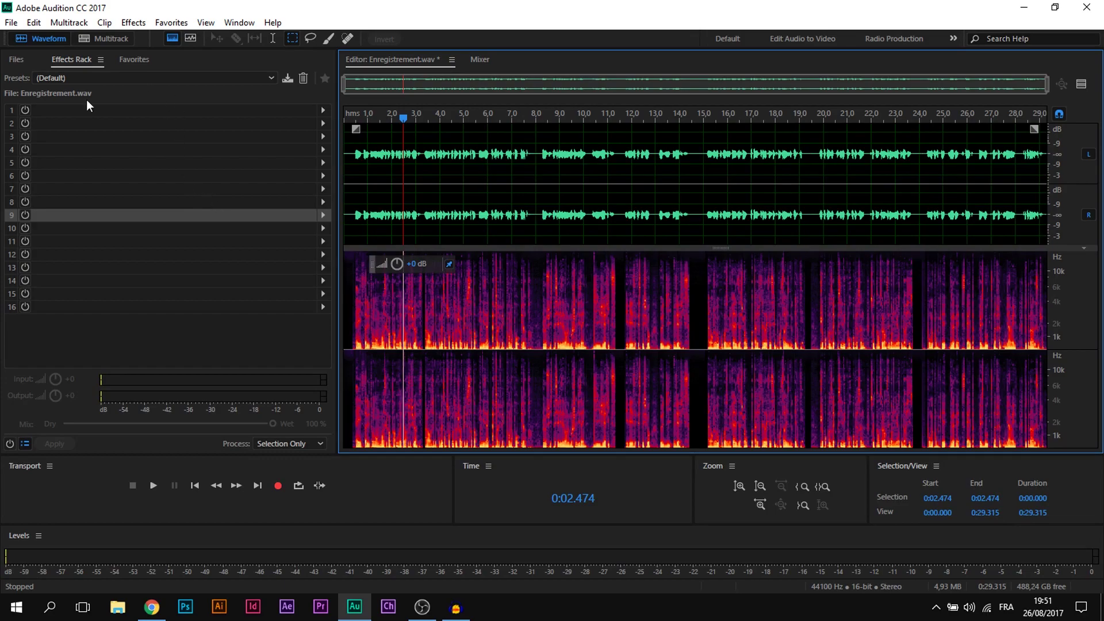
click(870, 217)
click(646, 206)
click(812, 222)
click(410, 241)
click(823, 219)
click(463, 324)
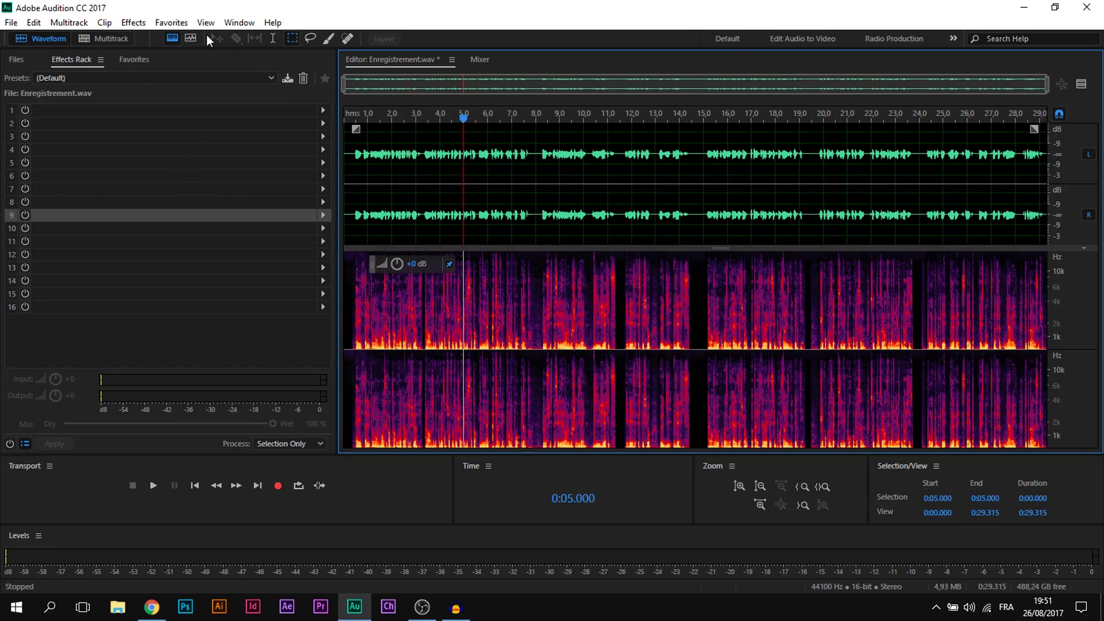